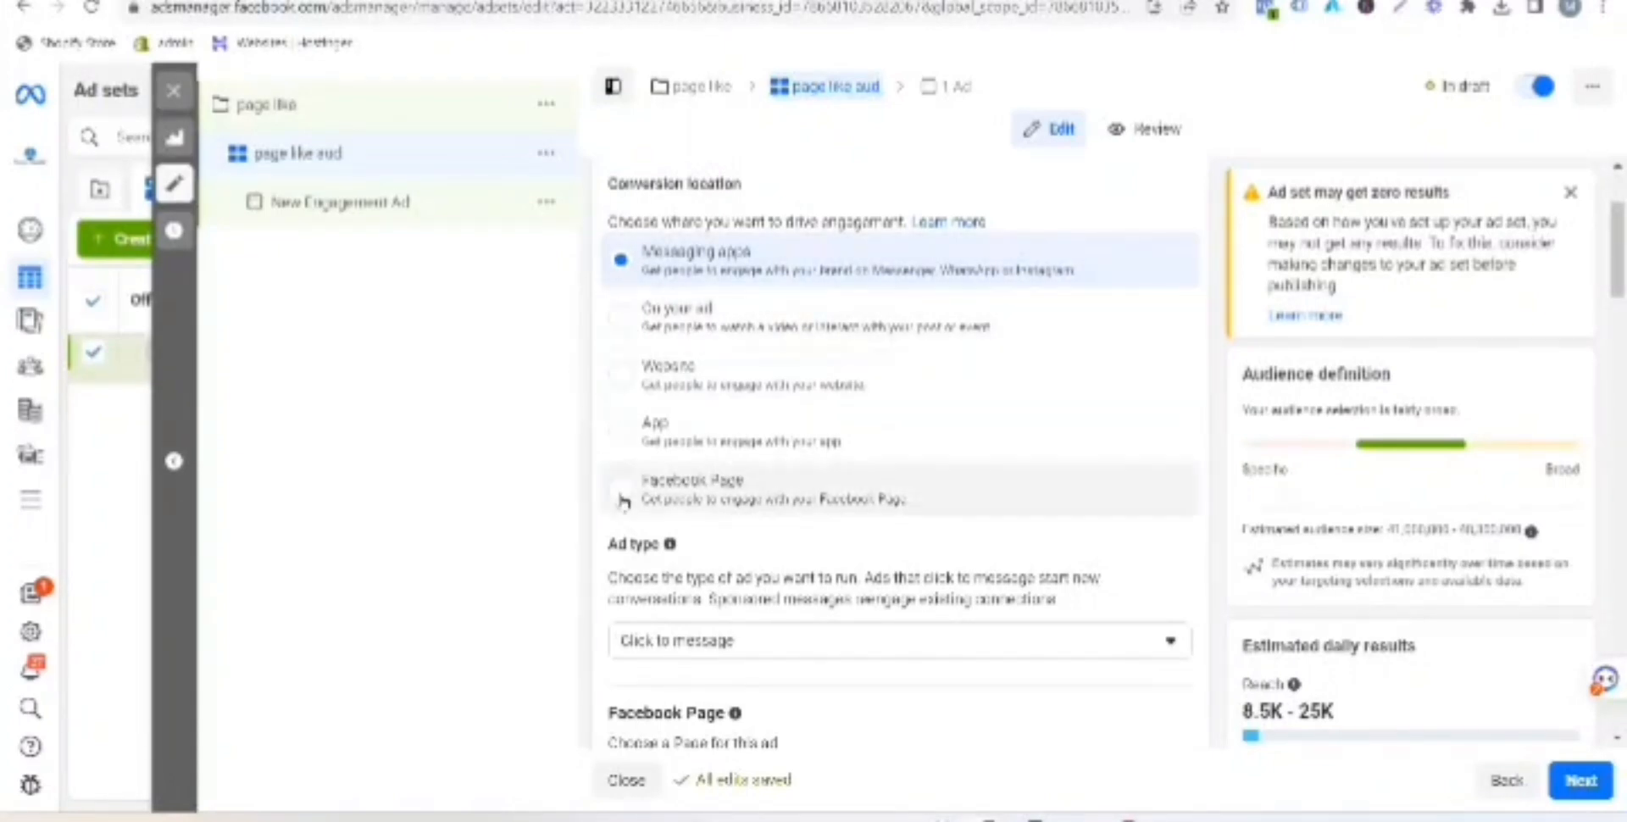
# - Set the conversion location to Facebook Page and choose Groomyourlife LMS as the Page for the ad set
pyautogui.click(677, 512)
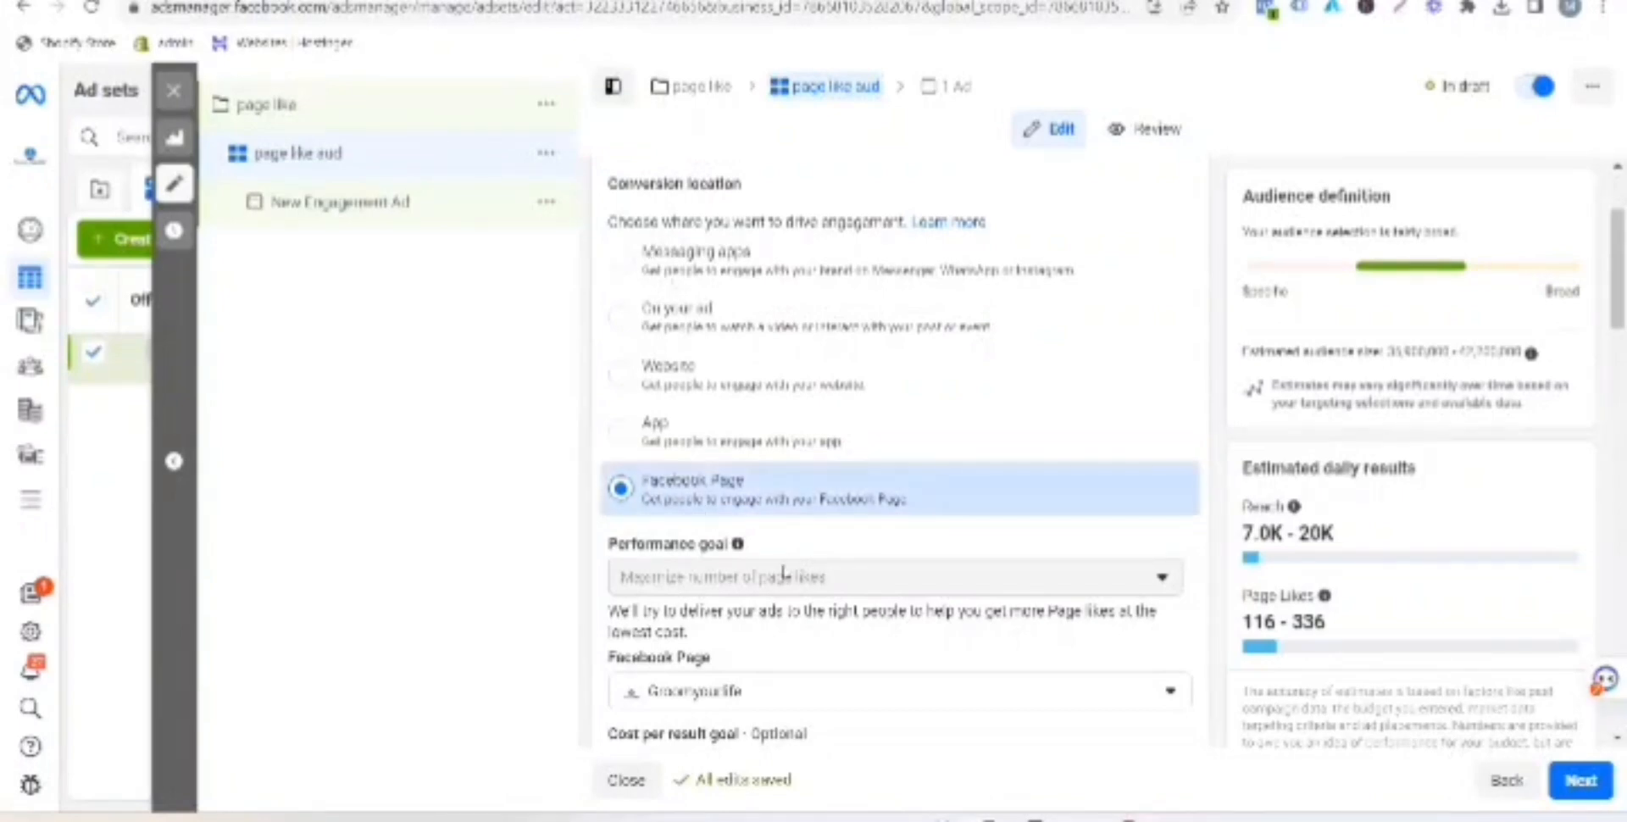
pyautogui.scroll(1, 696, 523)
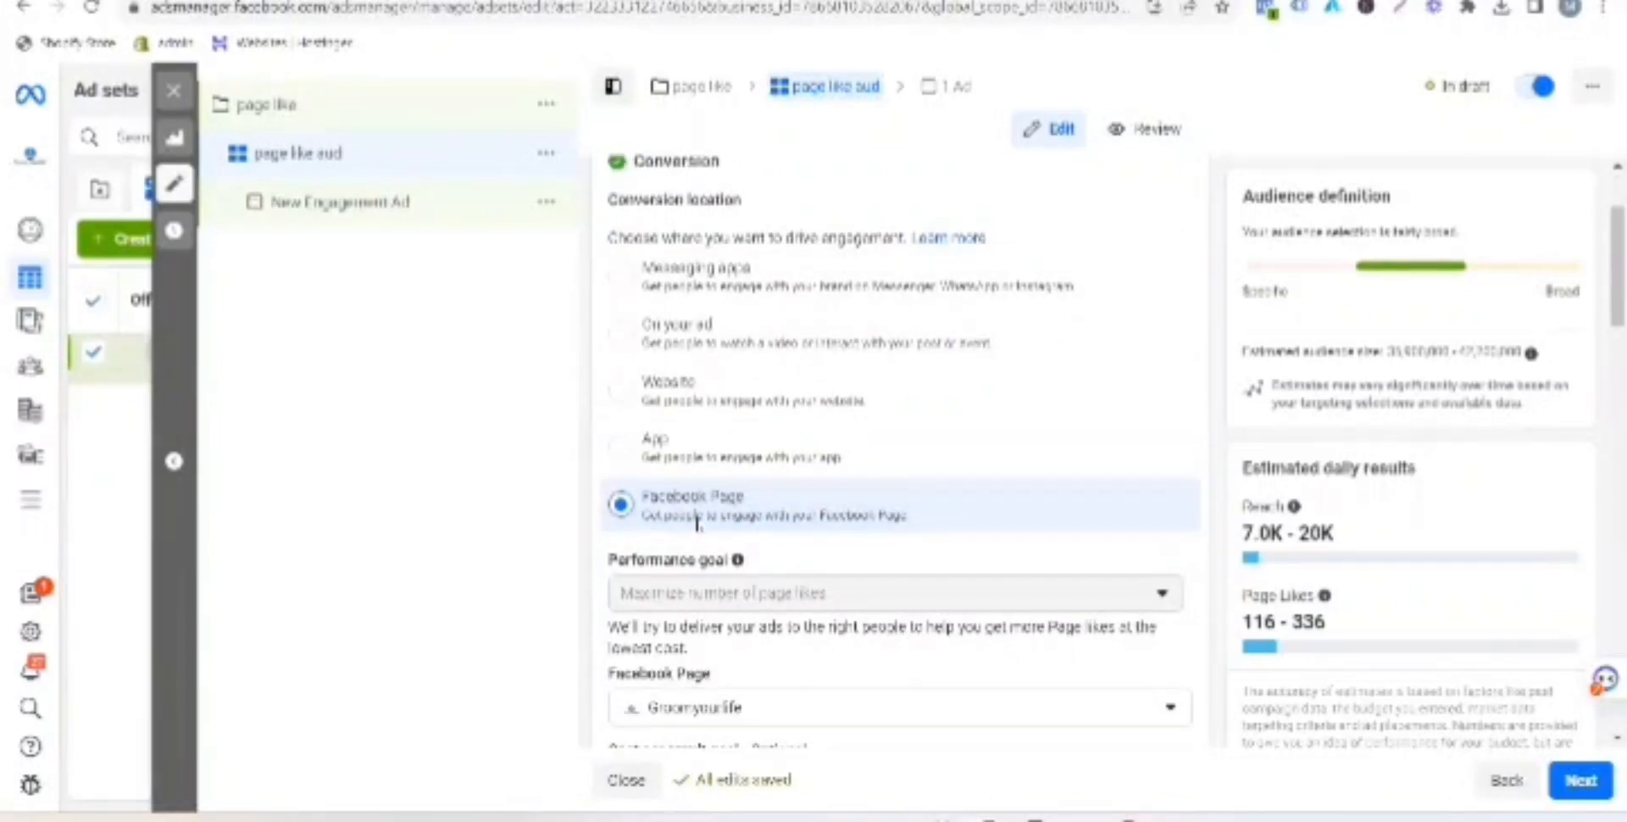
pyautogui.scroll(-4, 636, 280)
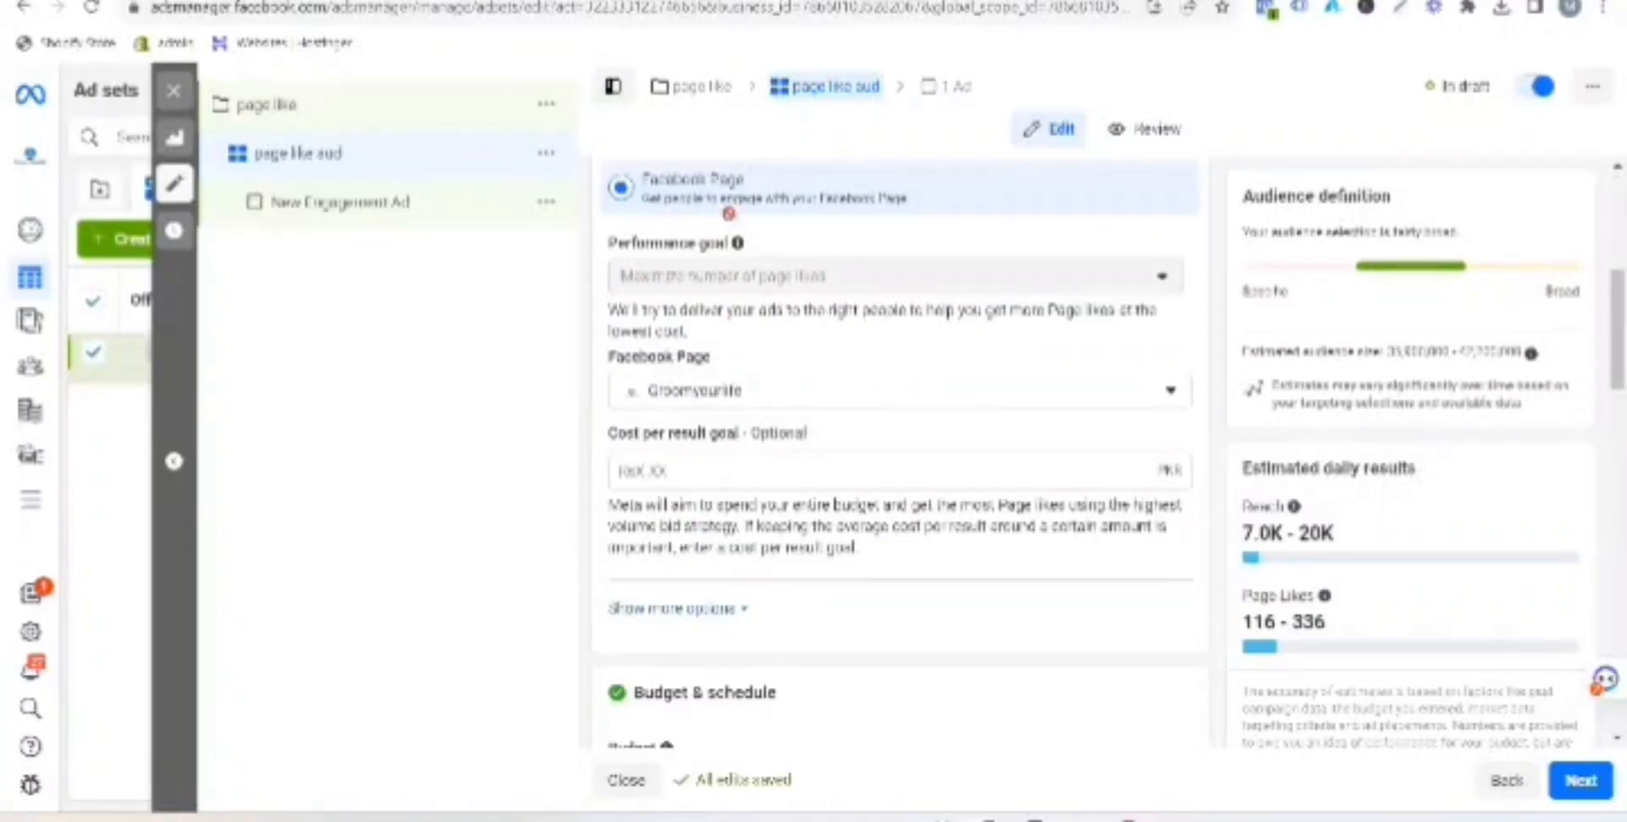
pyautogui.scroll(-1, 728, 210)
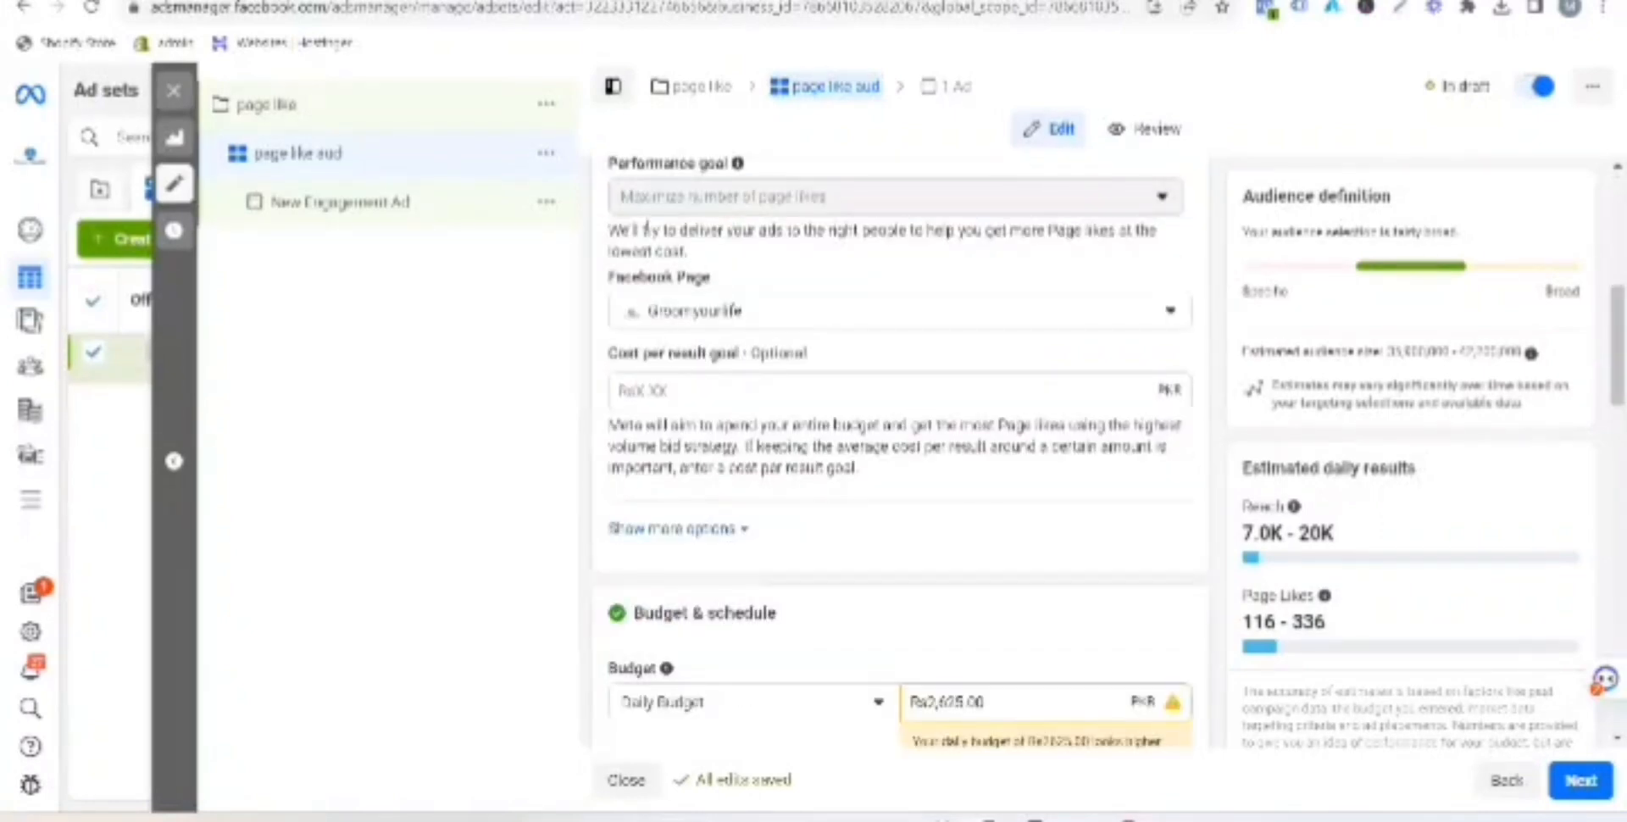
pyautogui.scroll(-1, 648, 233)
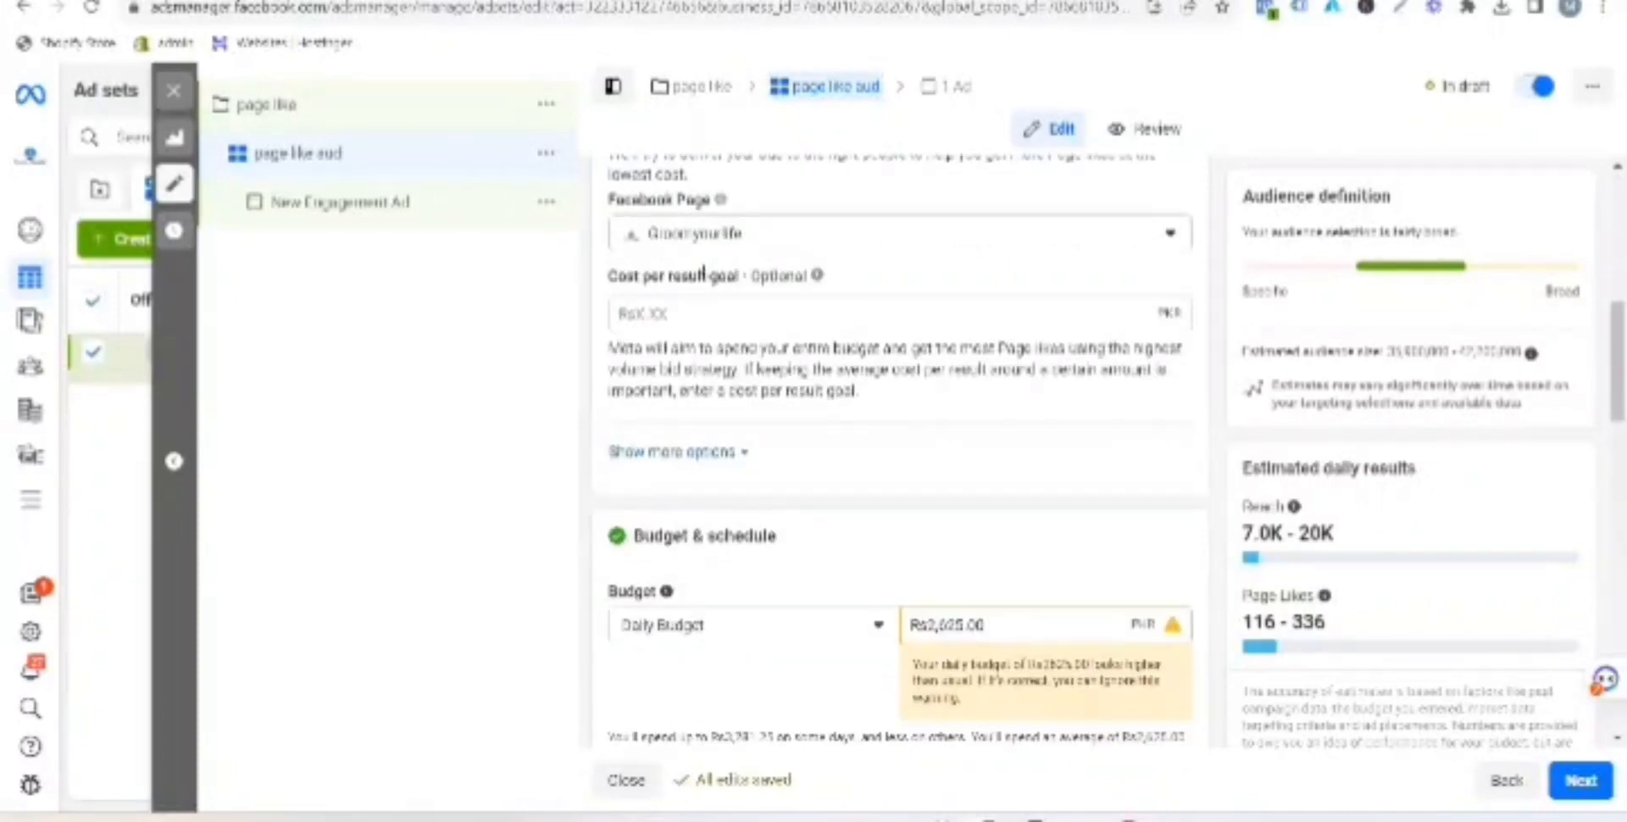
pyautogui.click(722, 234)
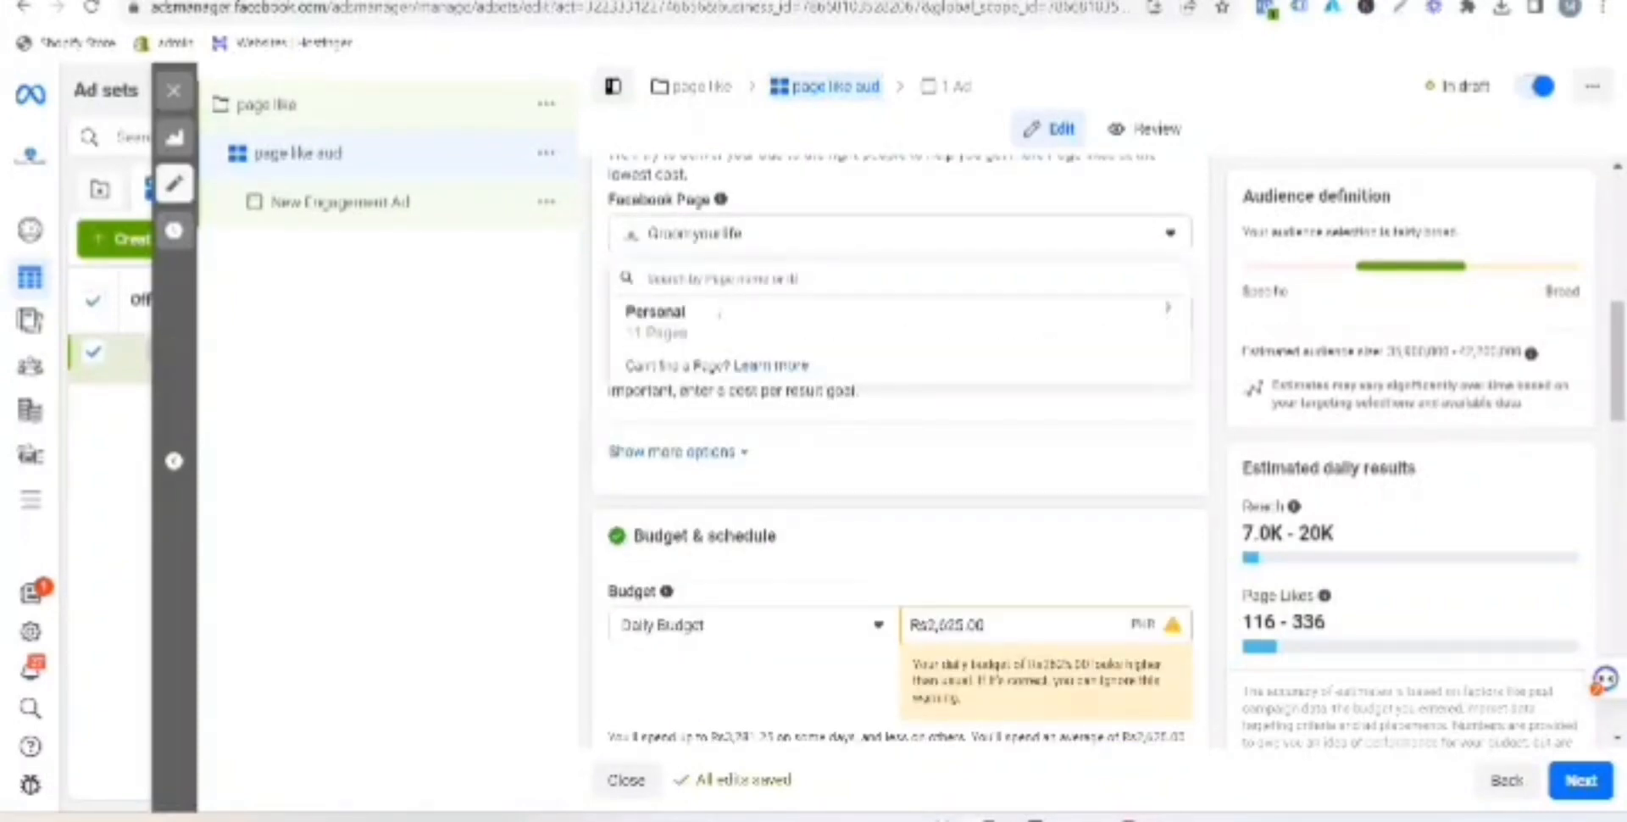
pyautogui.click(678, 320)
pyautogui.scroll(-1, 890, 424)
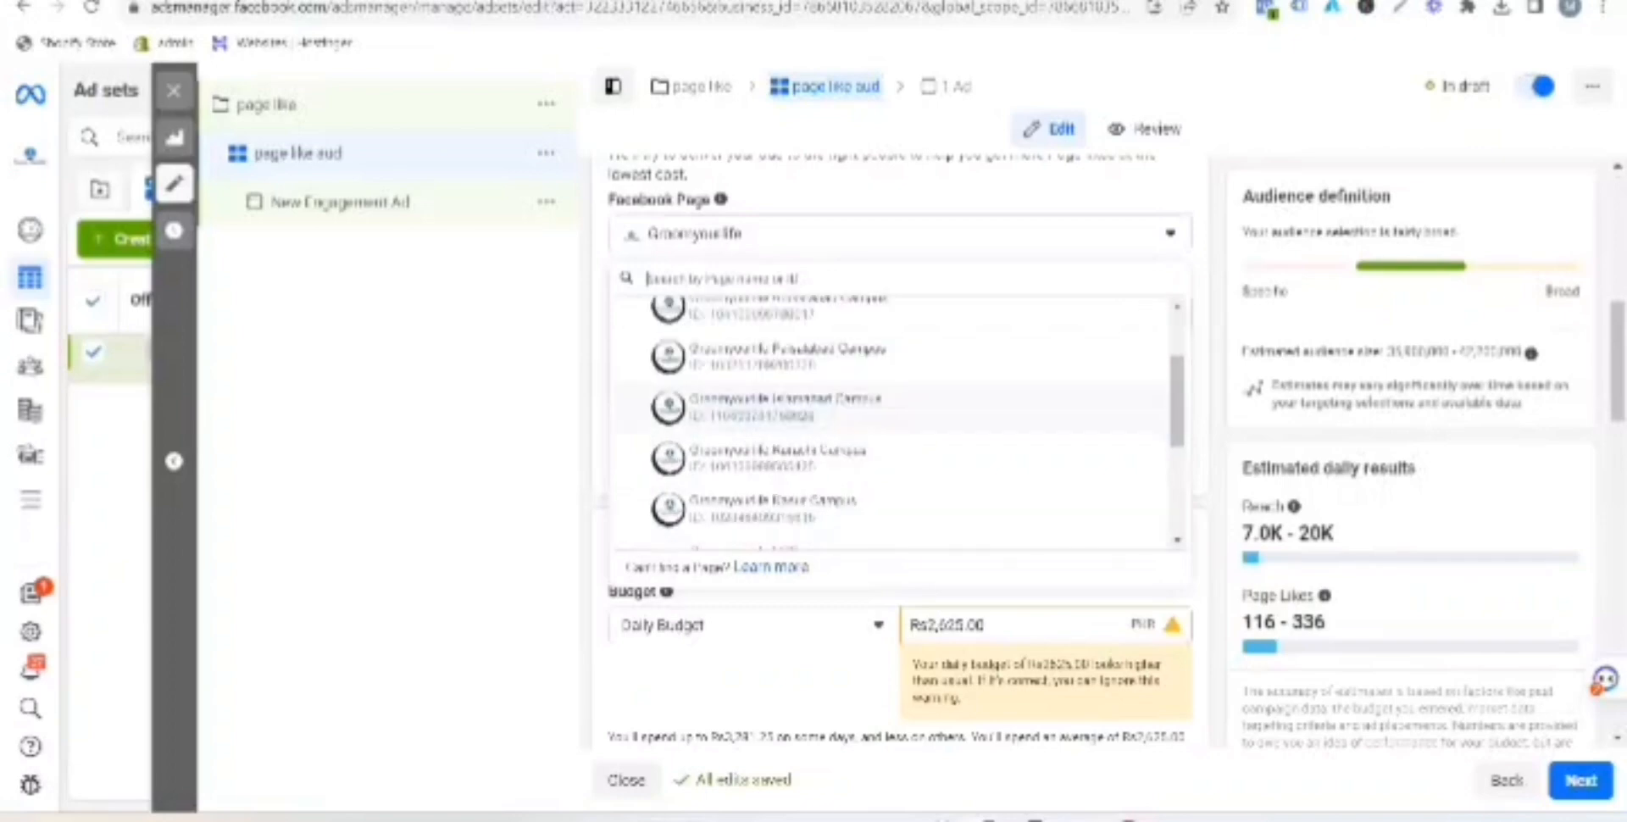
pyautogui.scroll(-2, 847, 500)
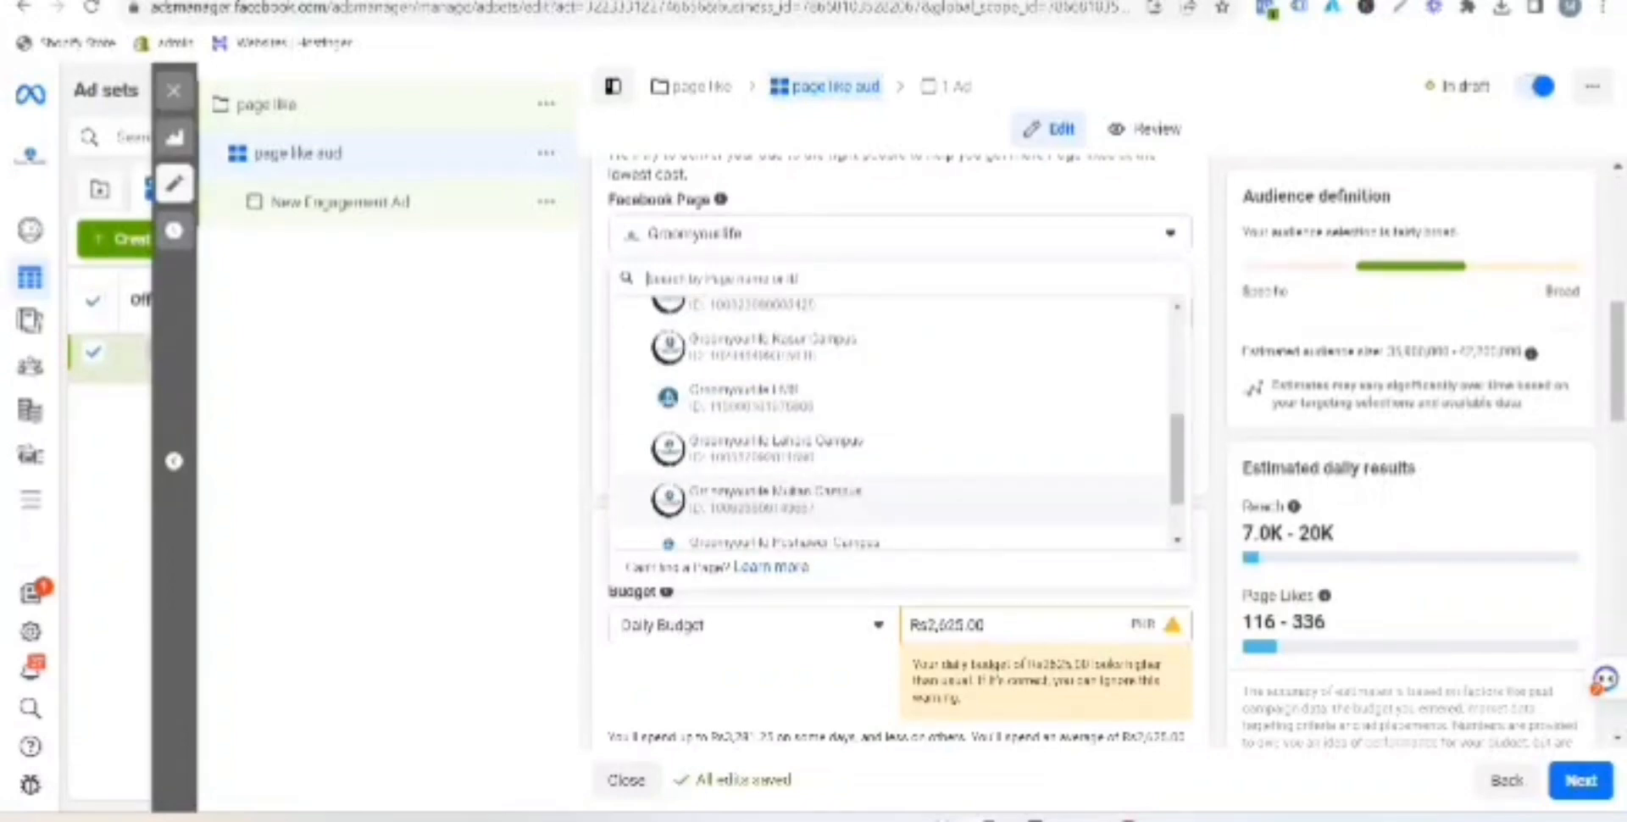
pyautogui.click(746, 397)
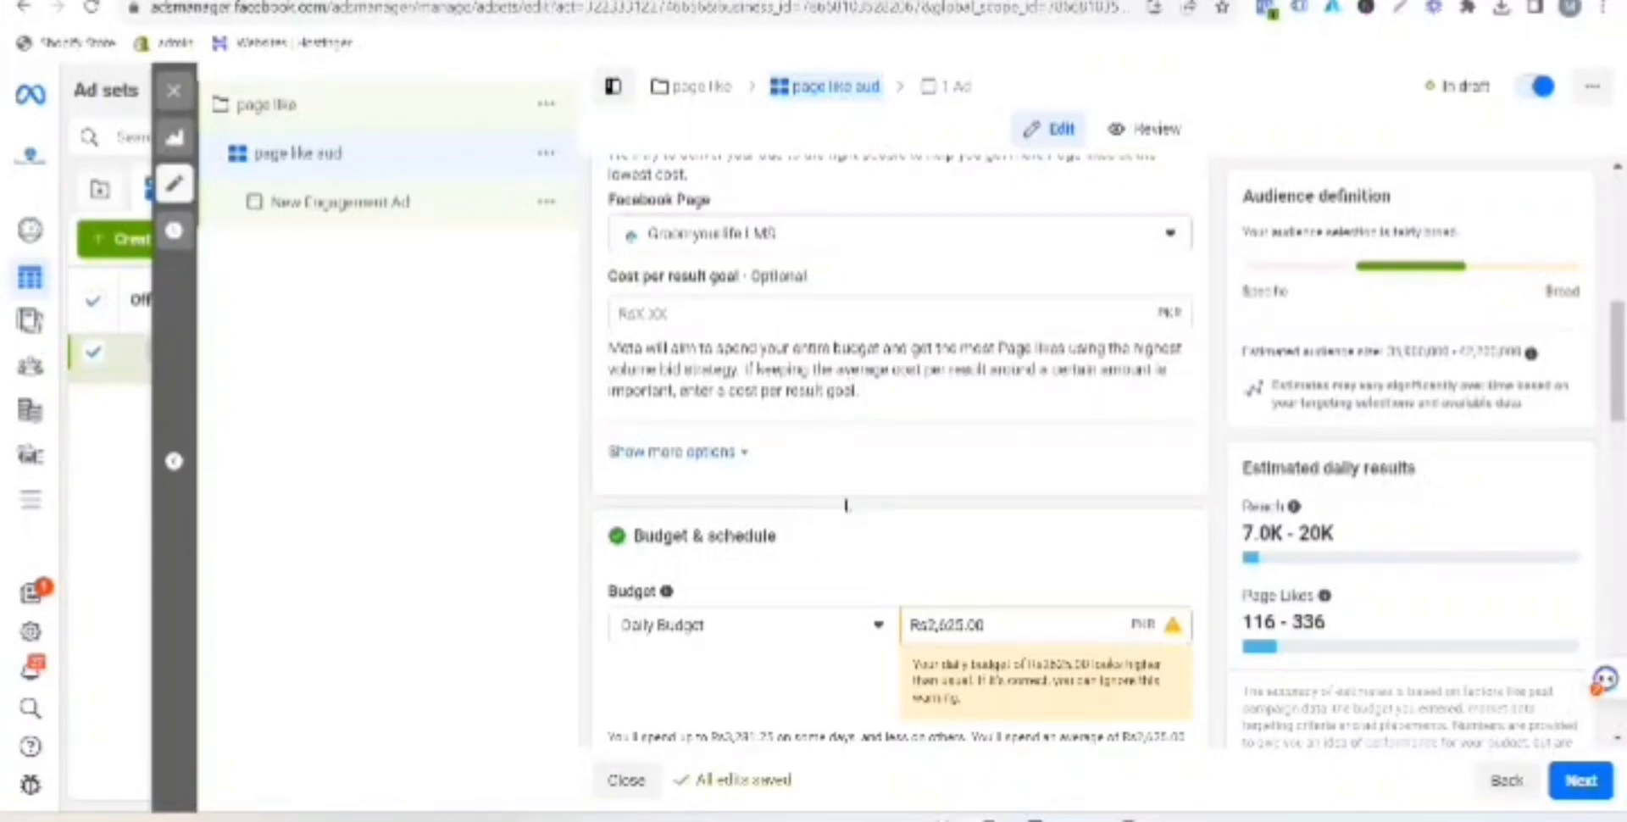
# - Examine the budget type options and review the ad set's conversion location, performance goal and Page settings
pyautogui.scroll(-3, 845, 505)
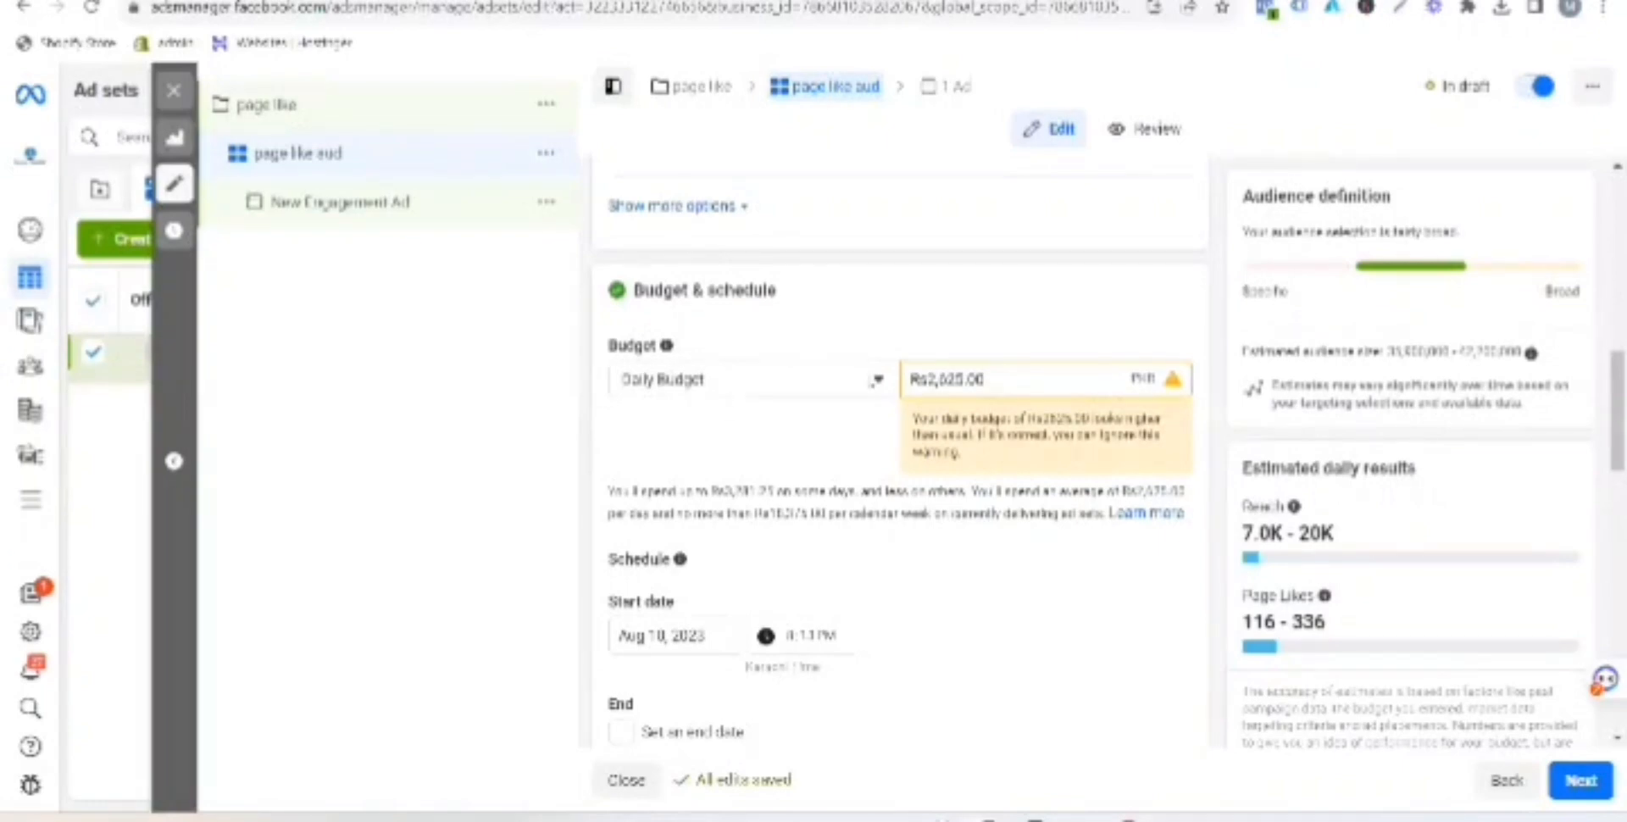
pyautogui.click(875, 381)
pyautogui.scroll(5, 827, 389)
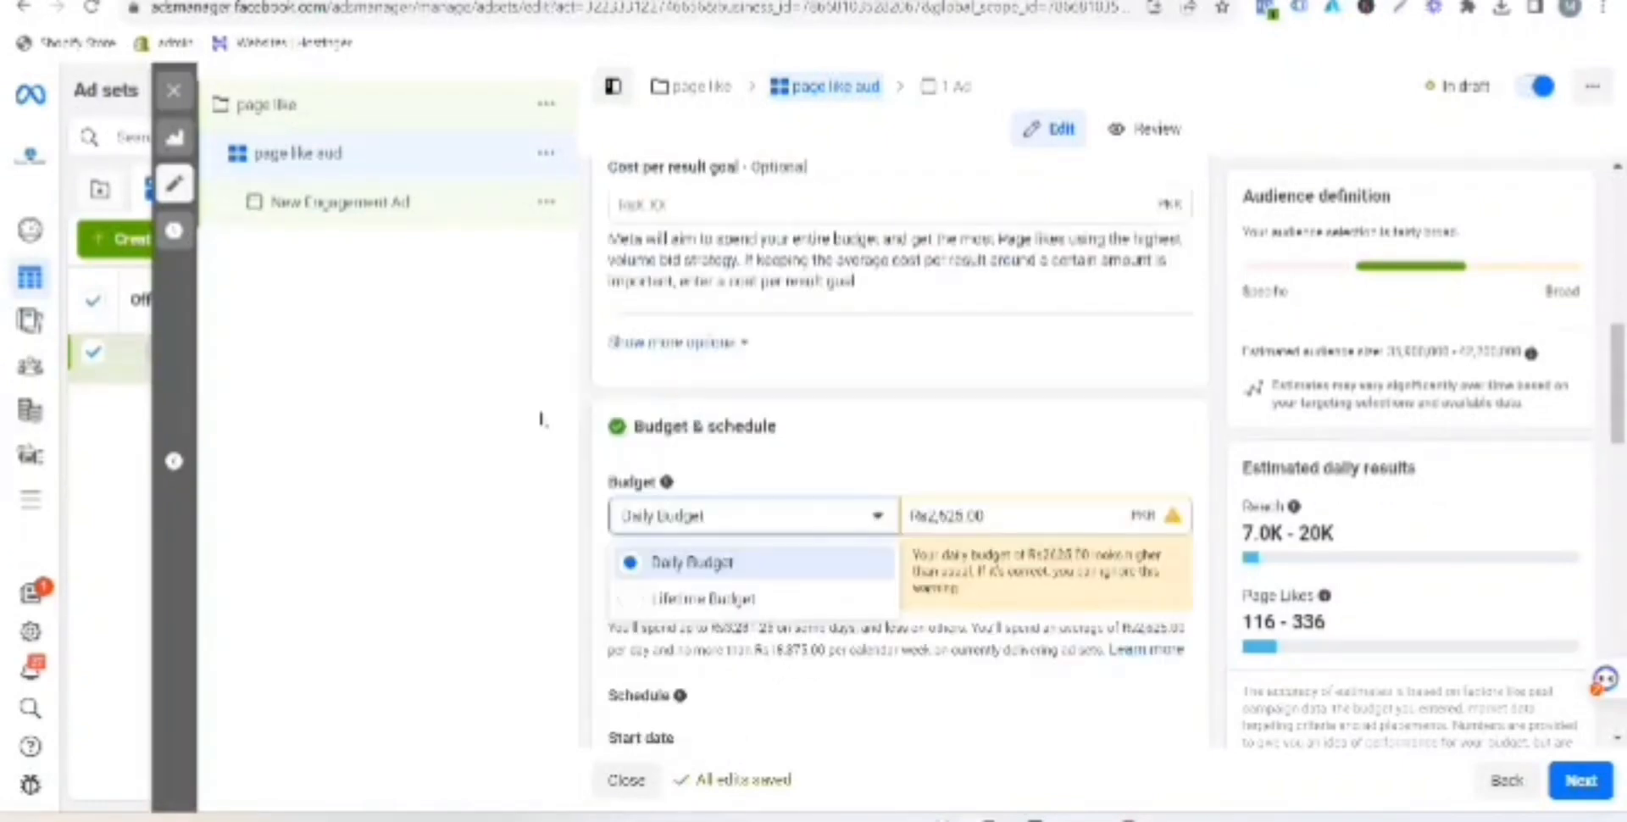
pyautogui.click(528, 417)
pyautogui.scroll(-4, 853, 383)
pyautogui.scroll(6, 853, 383)
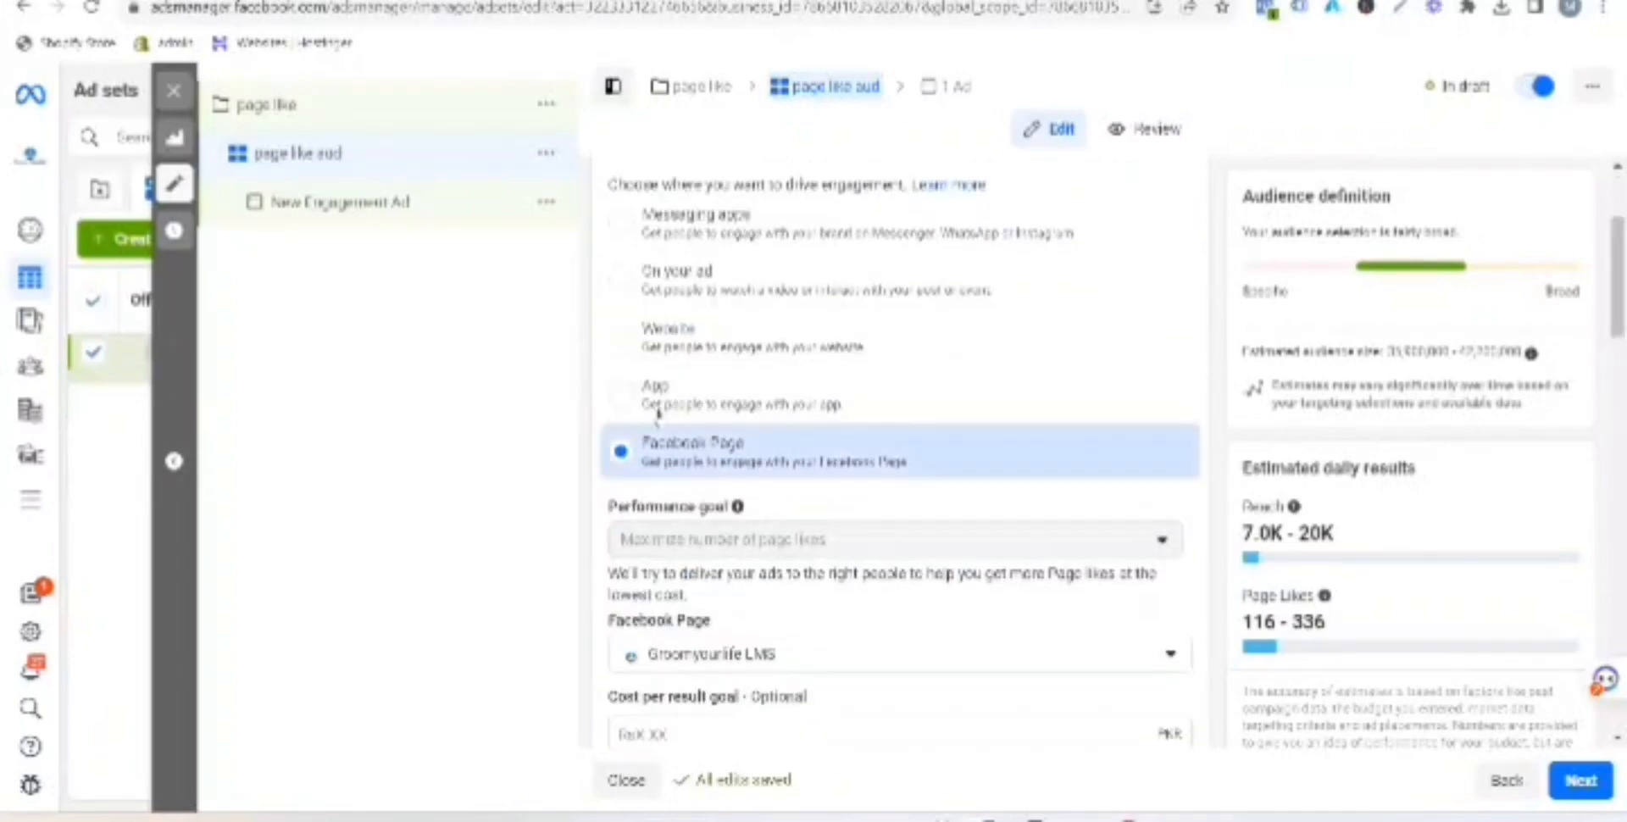
pyautogui.scroll(-3, 762, 245)
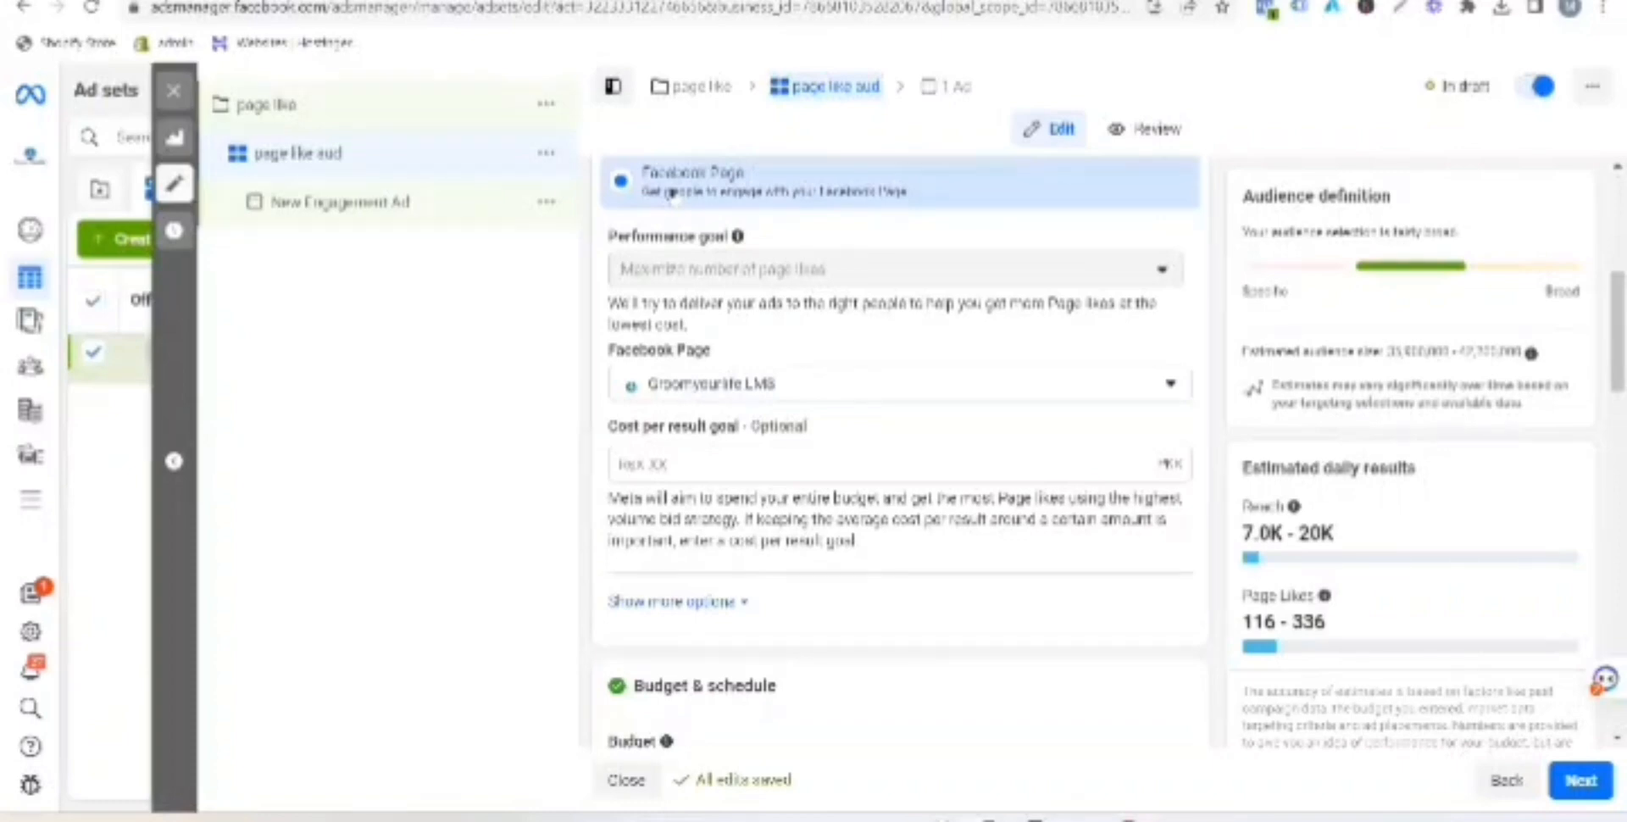
pyautogui.scroll(-3, 818, 425)
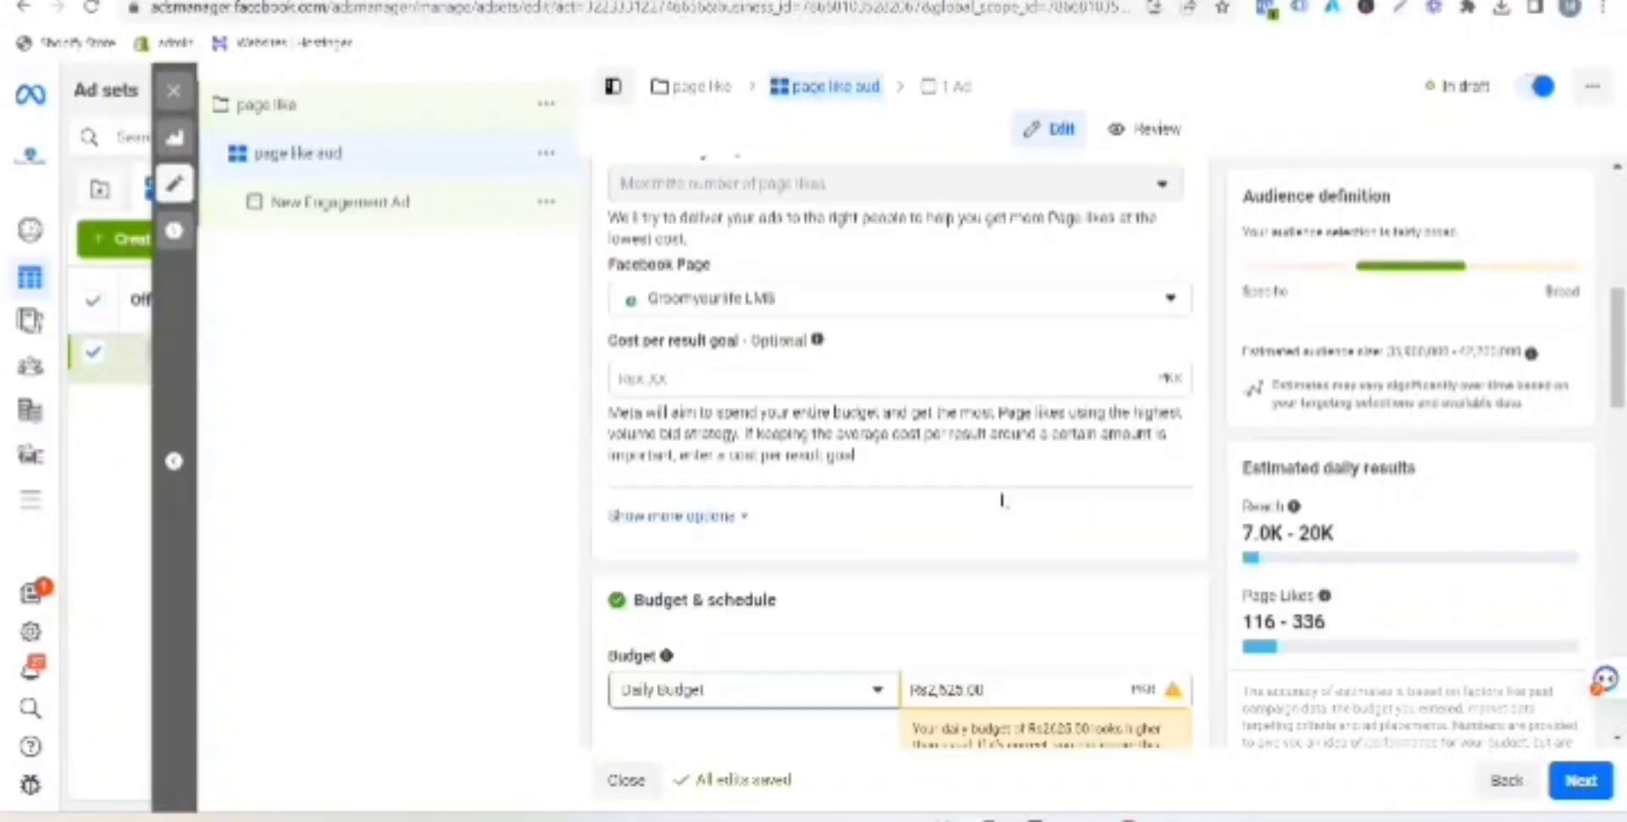
pyautogui.scroll(-2, 809, 381)
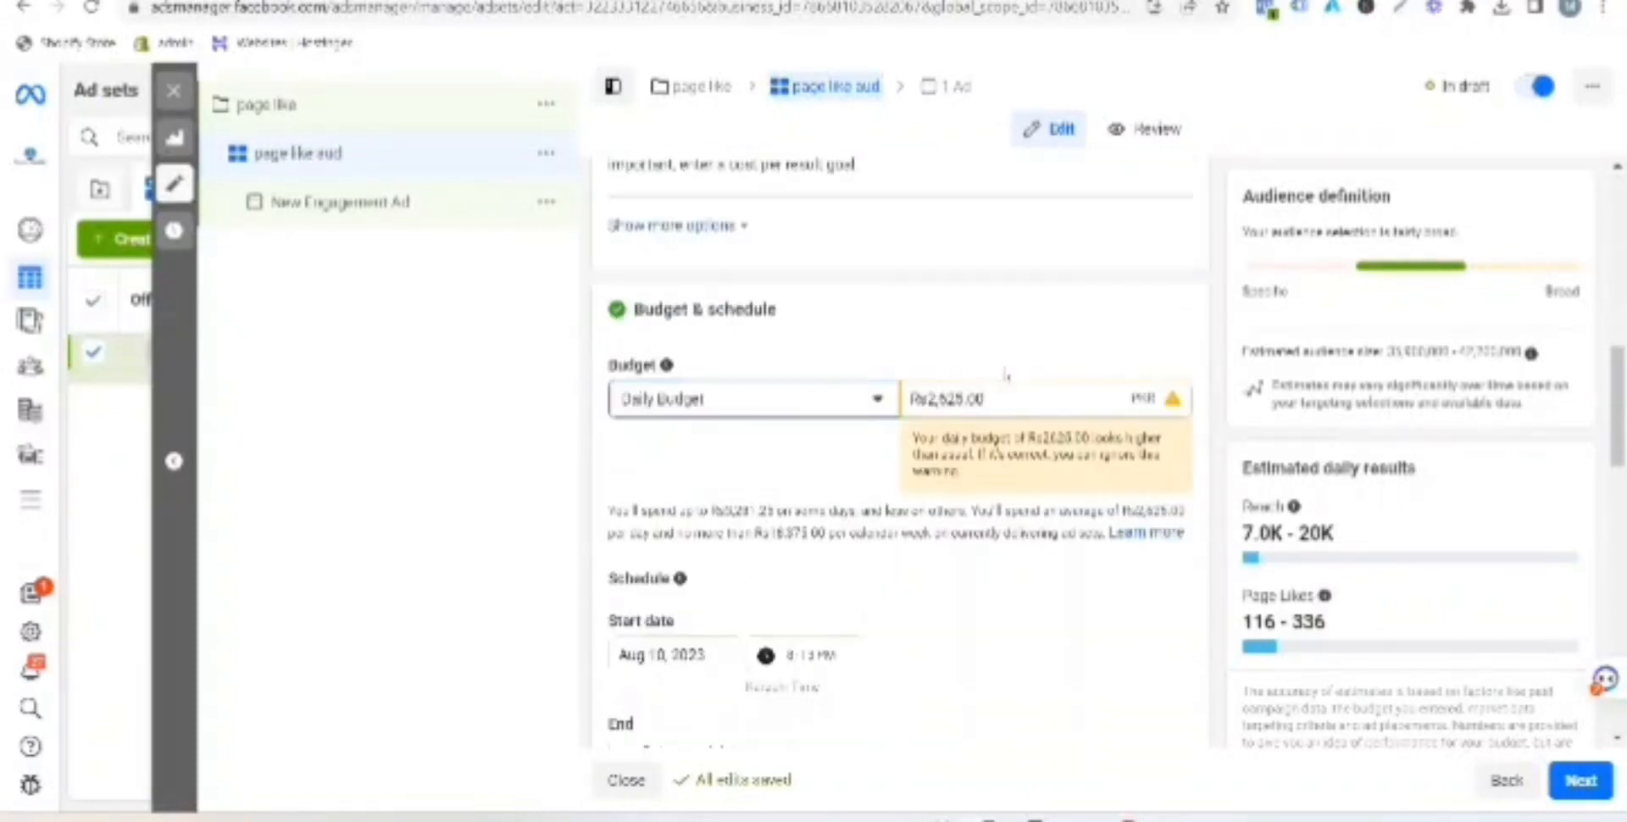
# - Set the ad set's daily budget to 289 PKR and highlight the estimated daily page likes
pyautogui.click(809, 381)
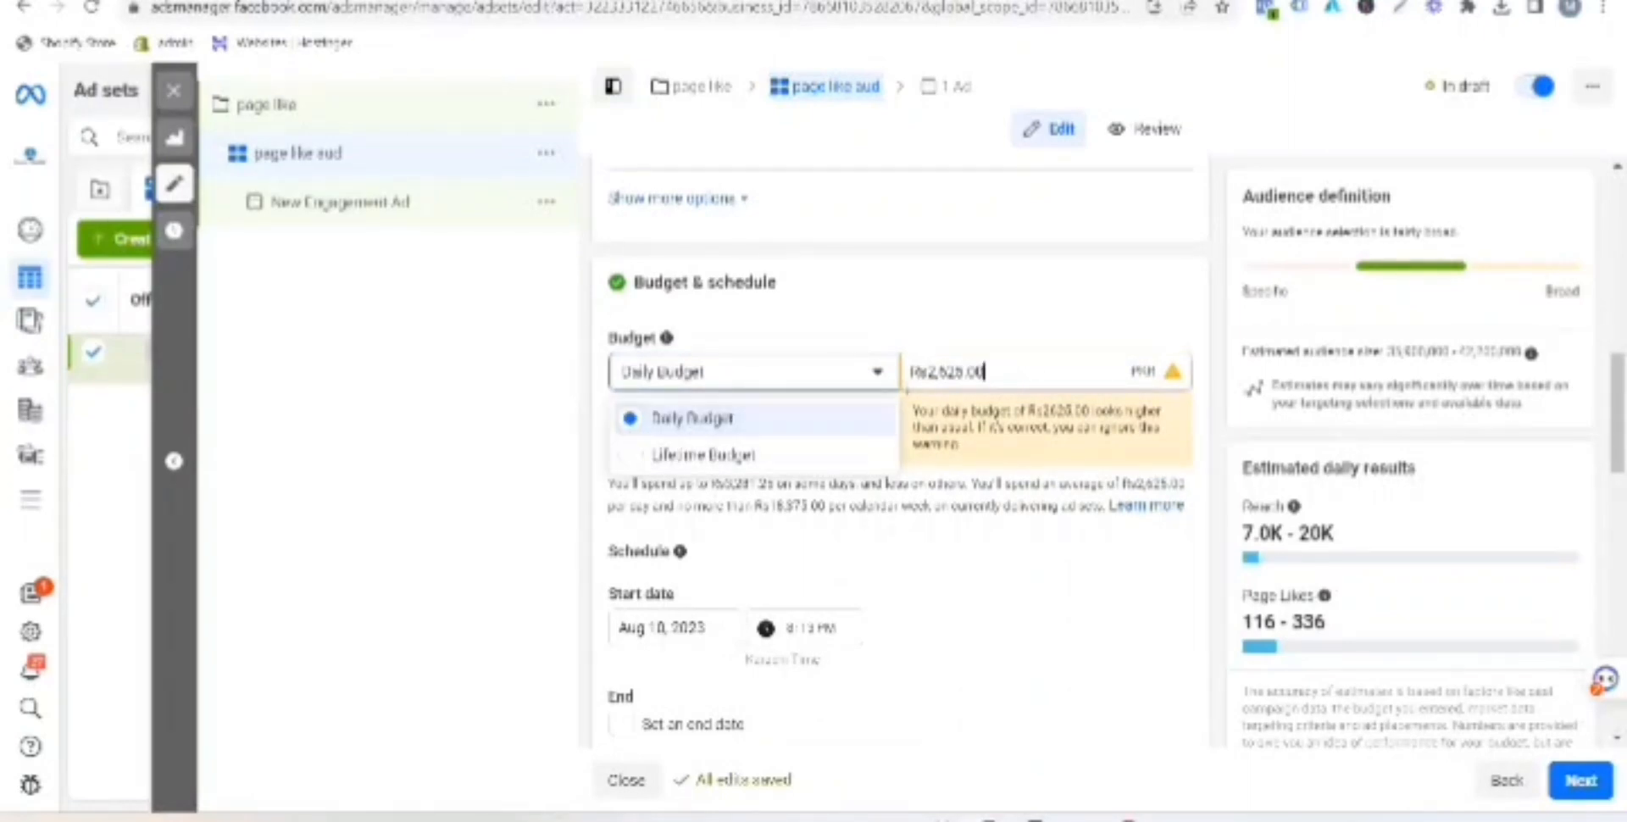
pyautogui.moveTo(984, 371); pyautogui.dragTo(910, 371)
pyautogui.write('2')
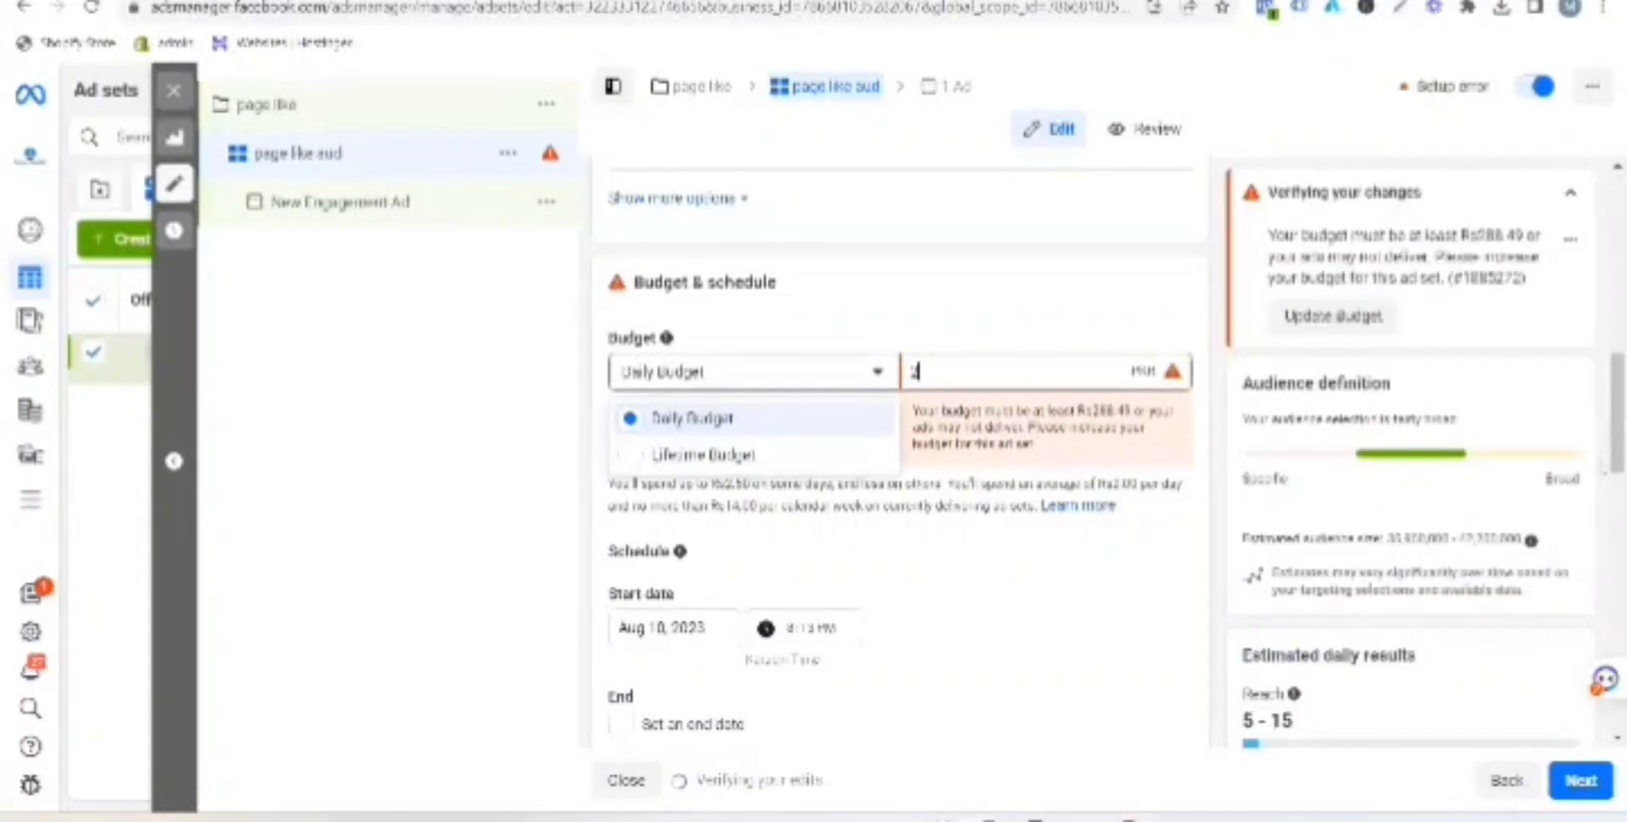
pyautogui.write('00')
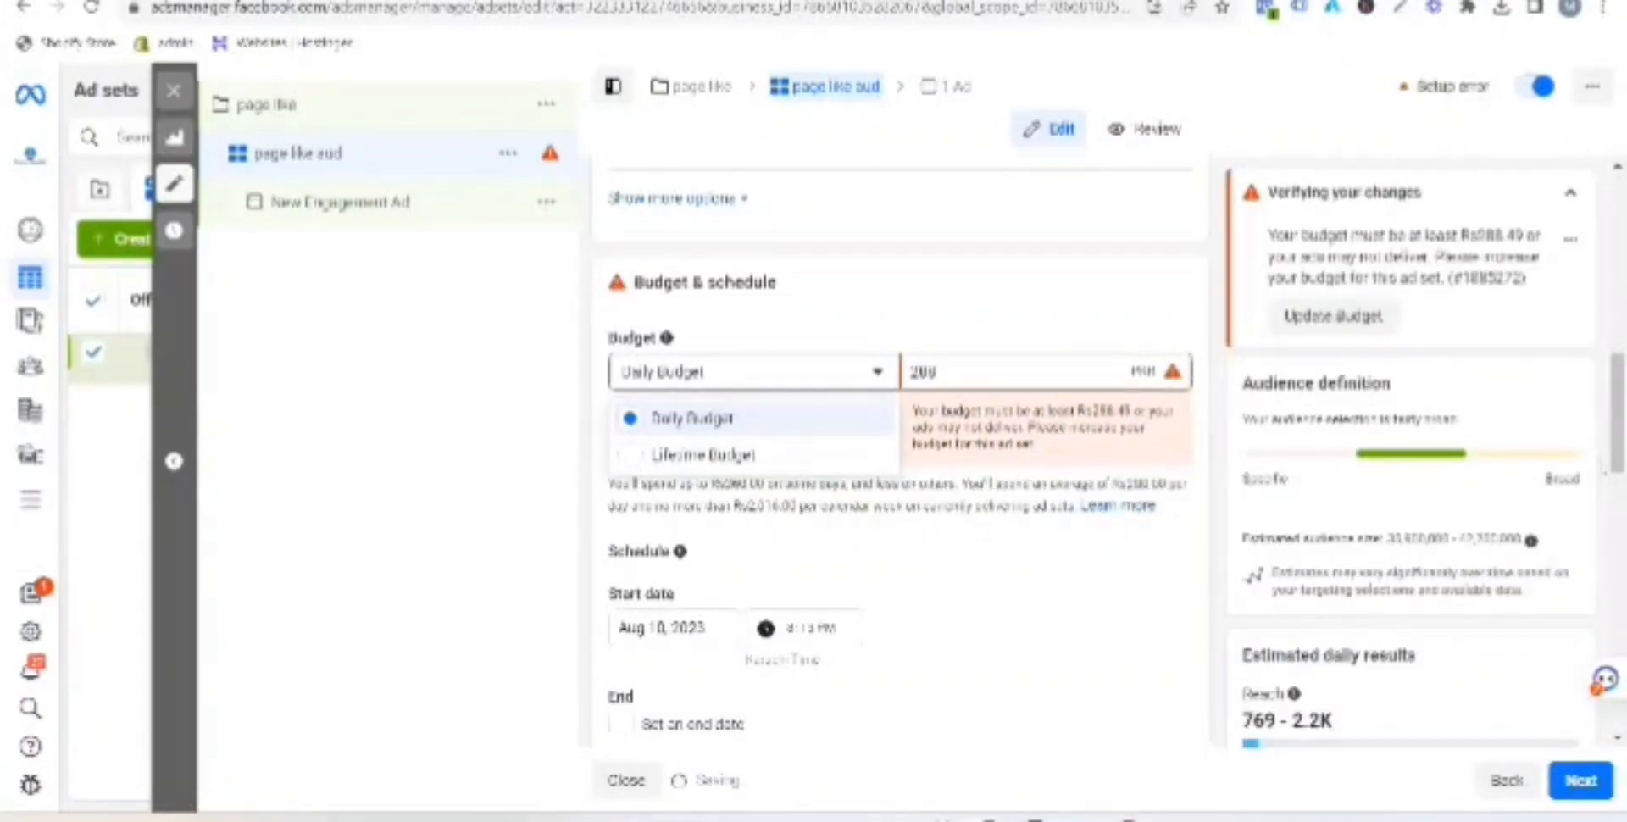
pyautogui.press('BackSpace')
pyautogui.press('BackSpace')
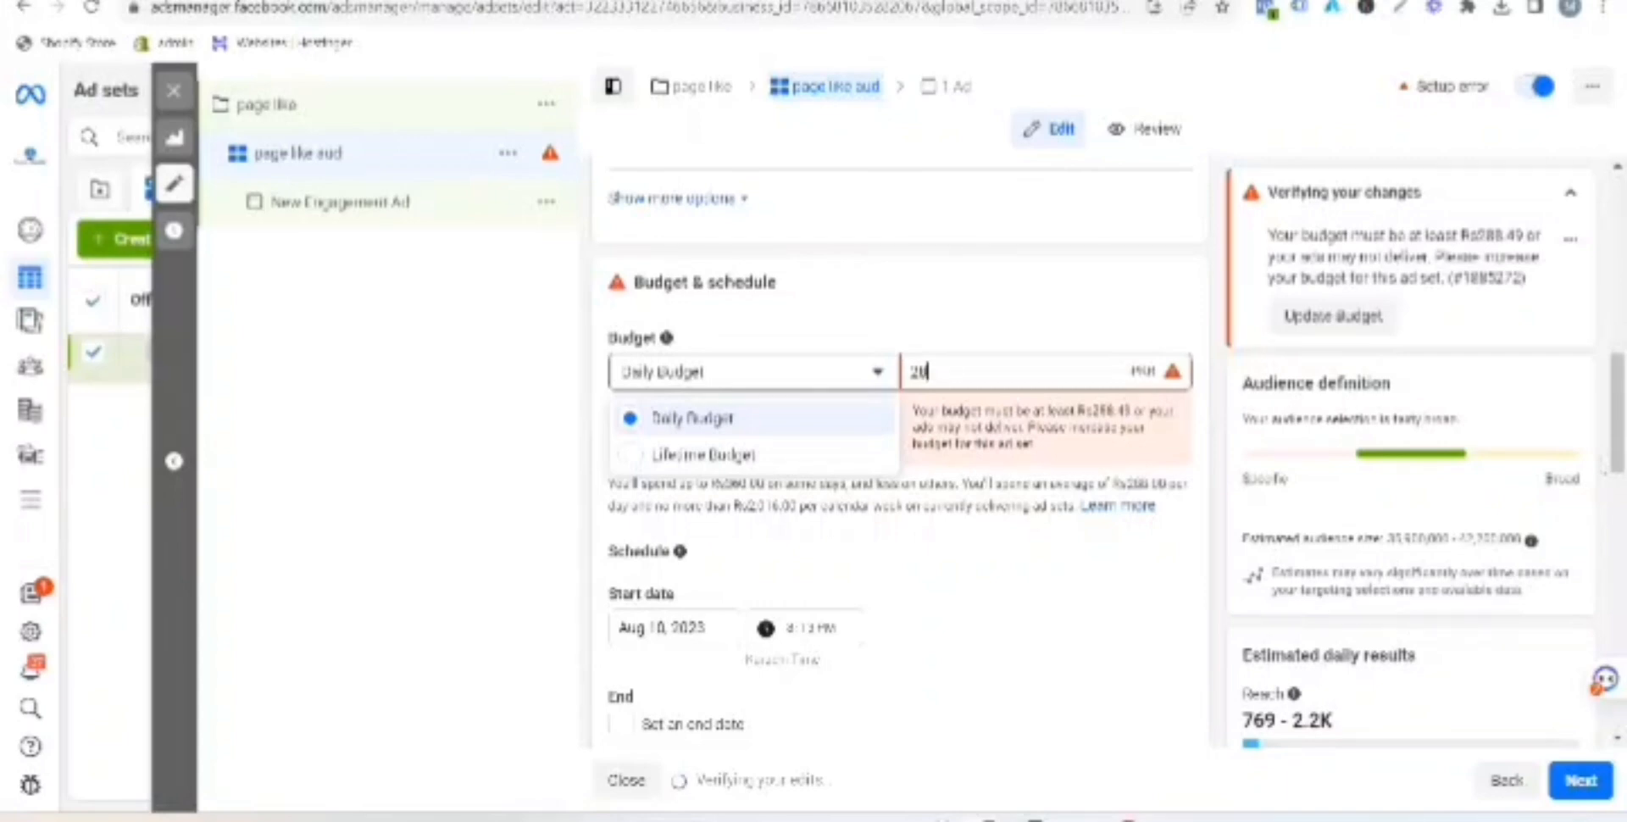
pyautogui.write('89')
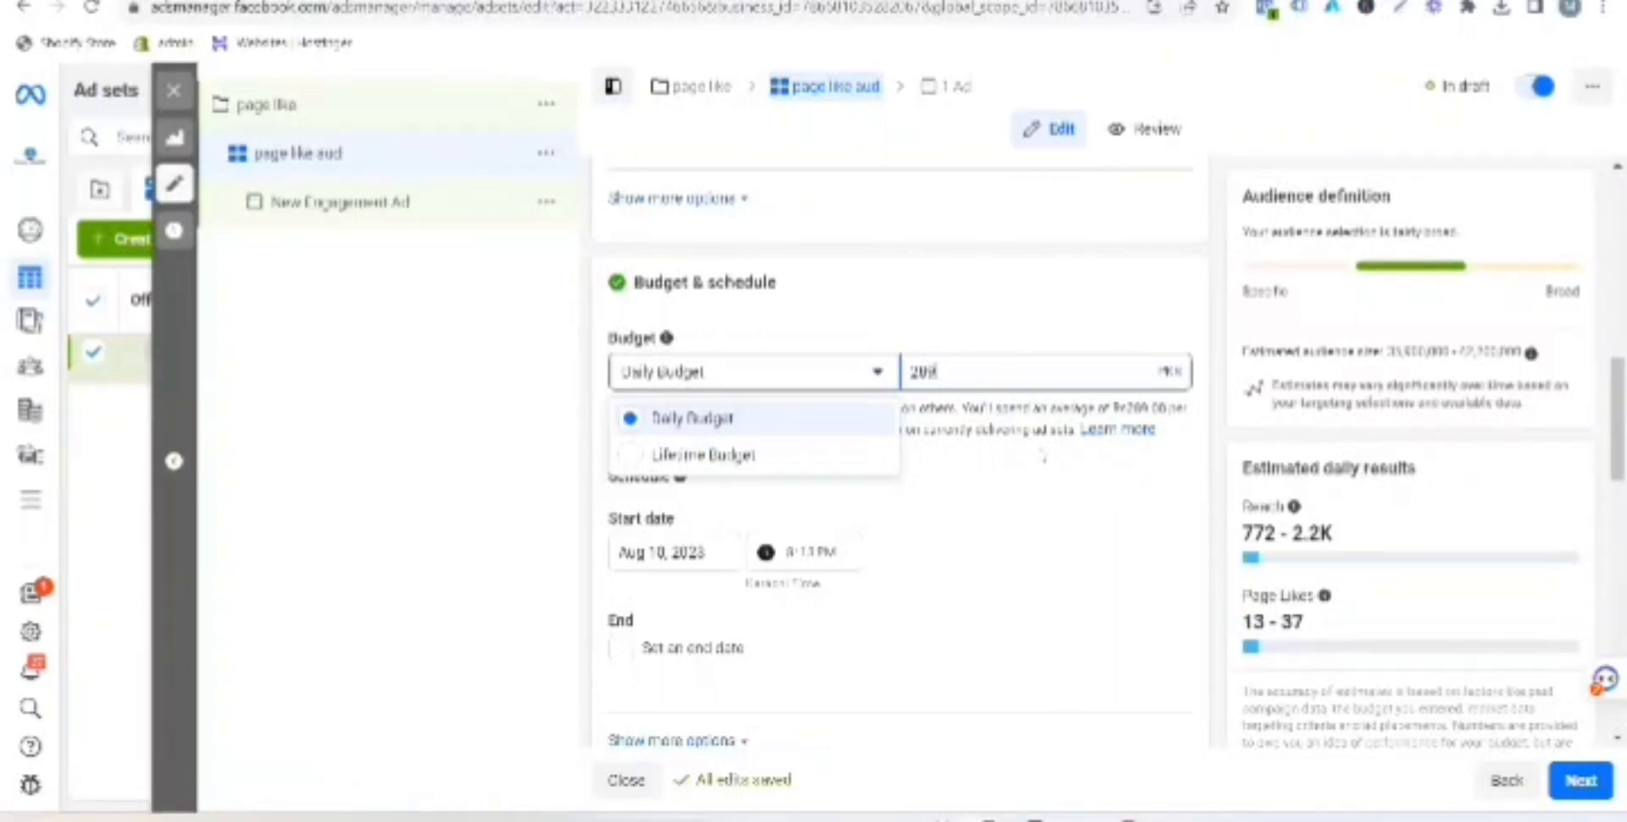
pyautogui.click(935, 406)
pyautogui.click(935, 406)
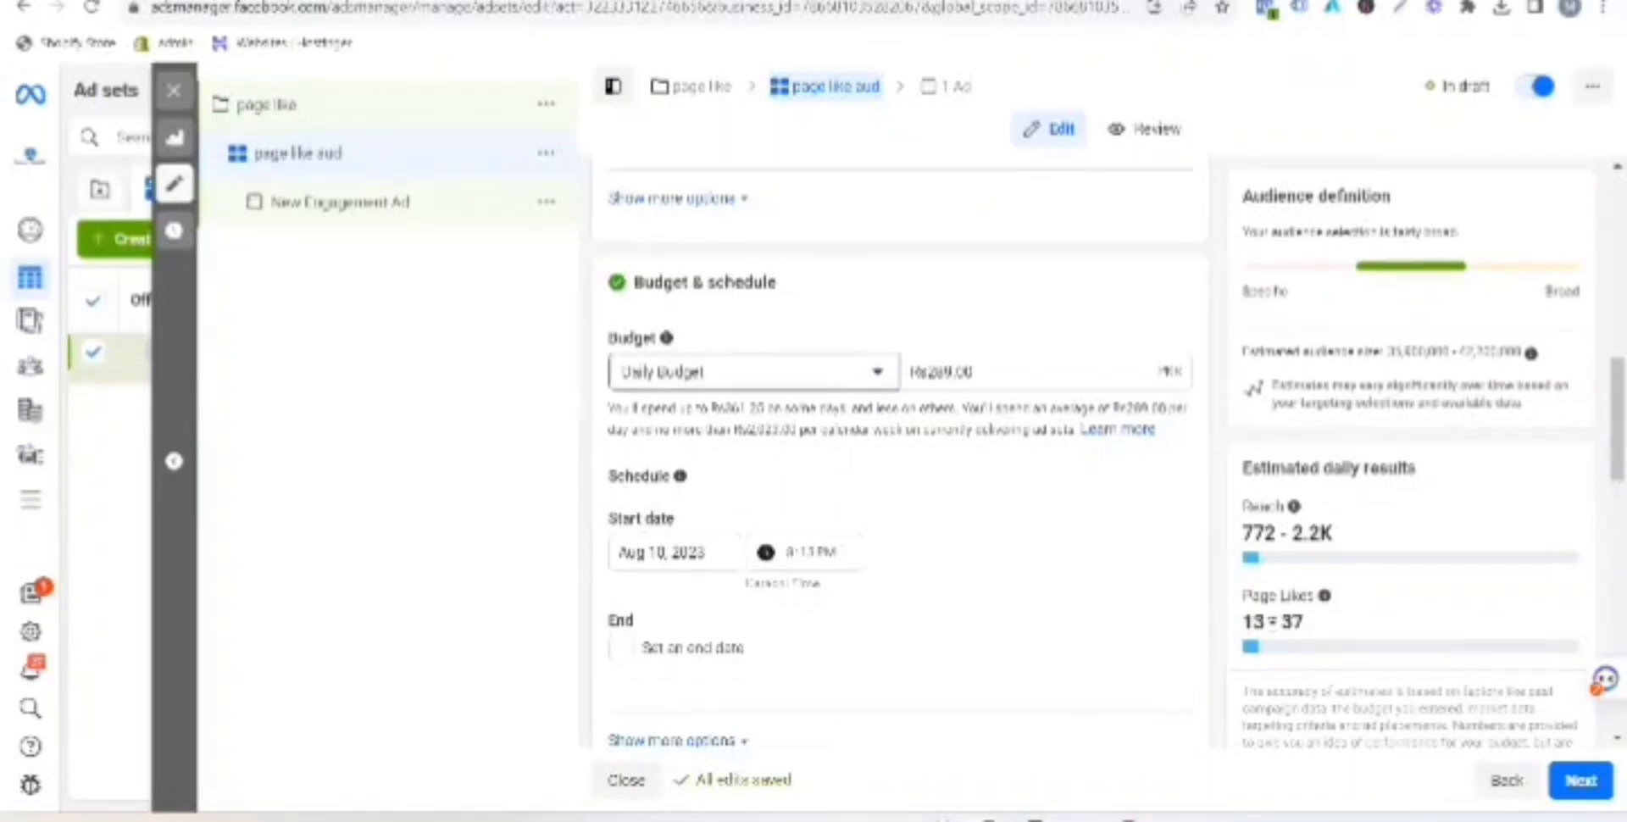
pyautogui.moveTo(1242, 623); pyautogui.dragTo(1309, 621)
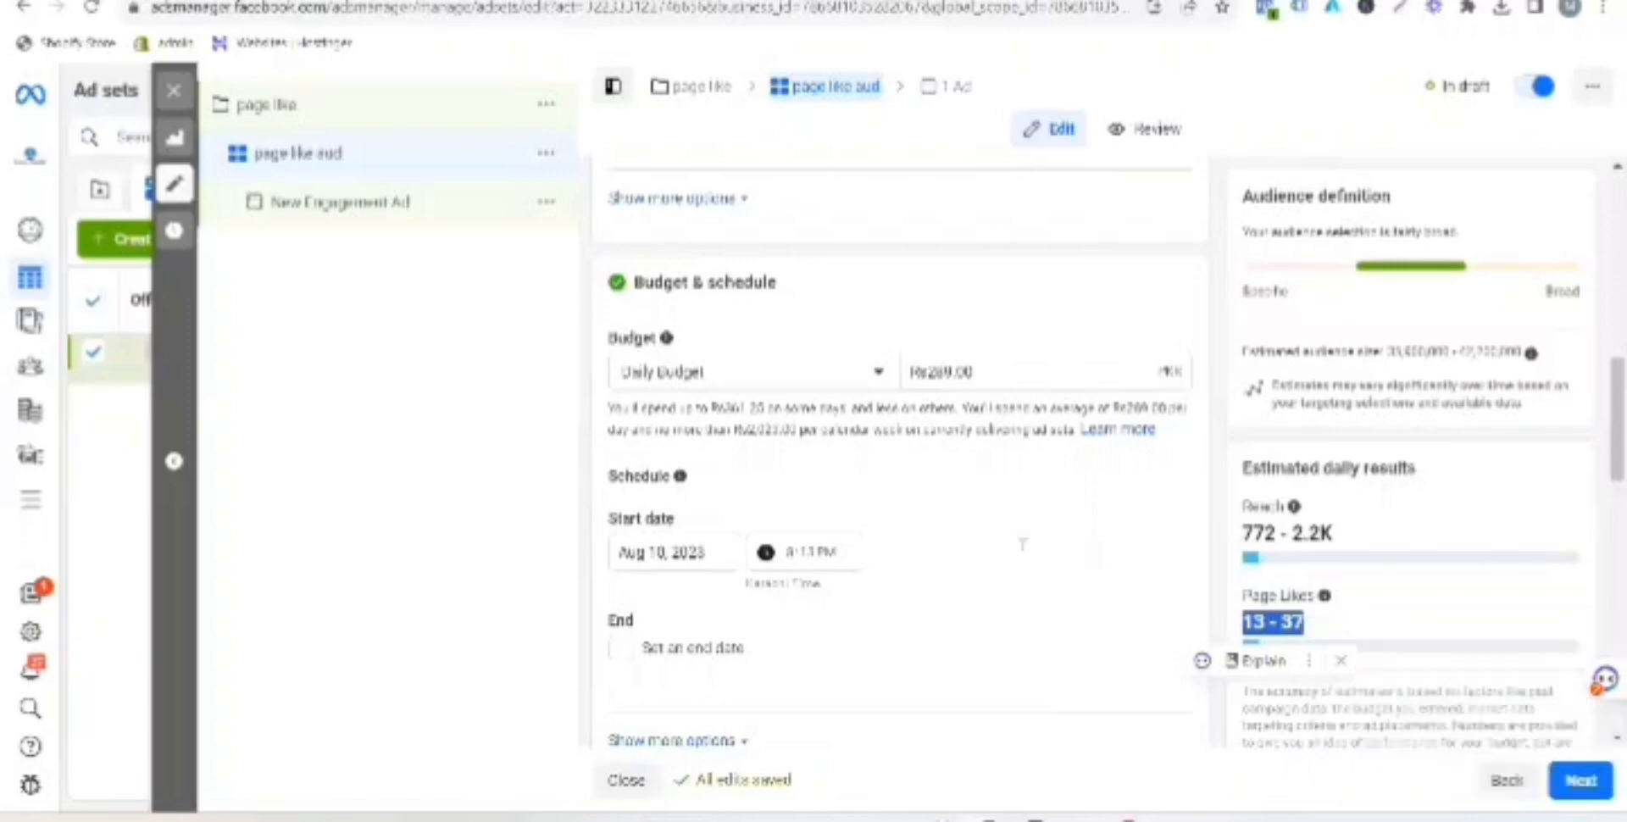
# - Add an end date of August 31, 2023 to the ad set's schedule and remove it again
pyautogui.scroll(-2, 1010, 540)
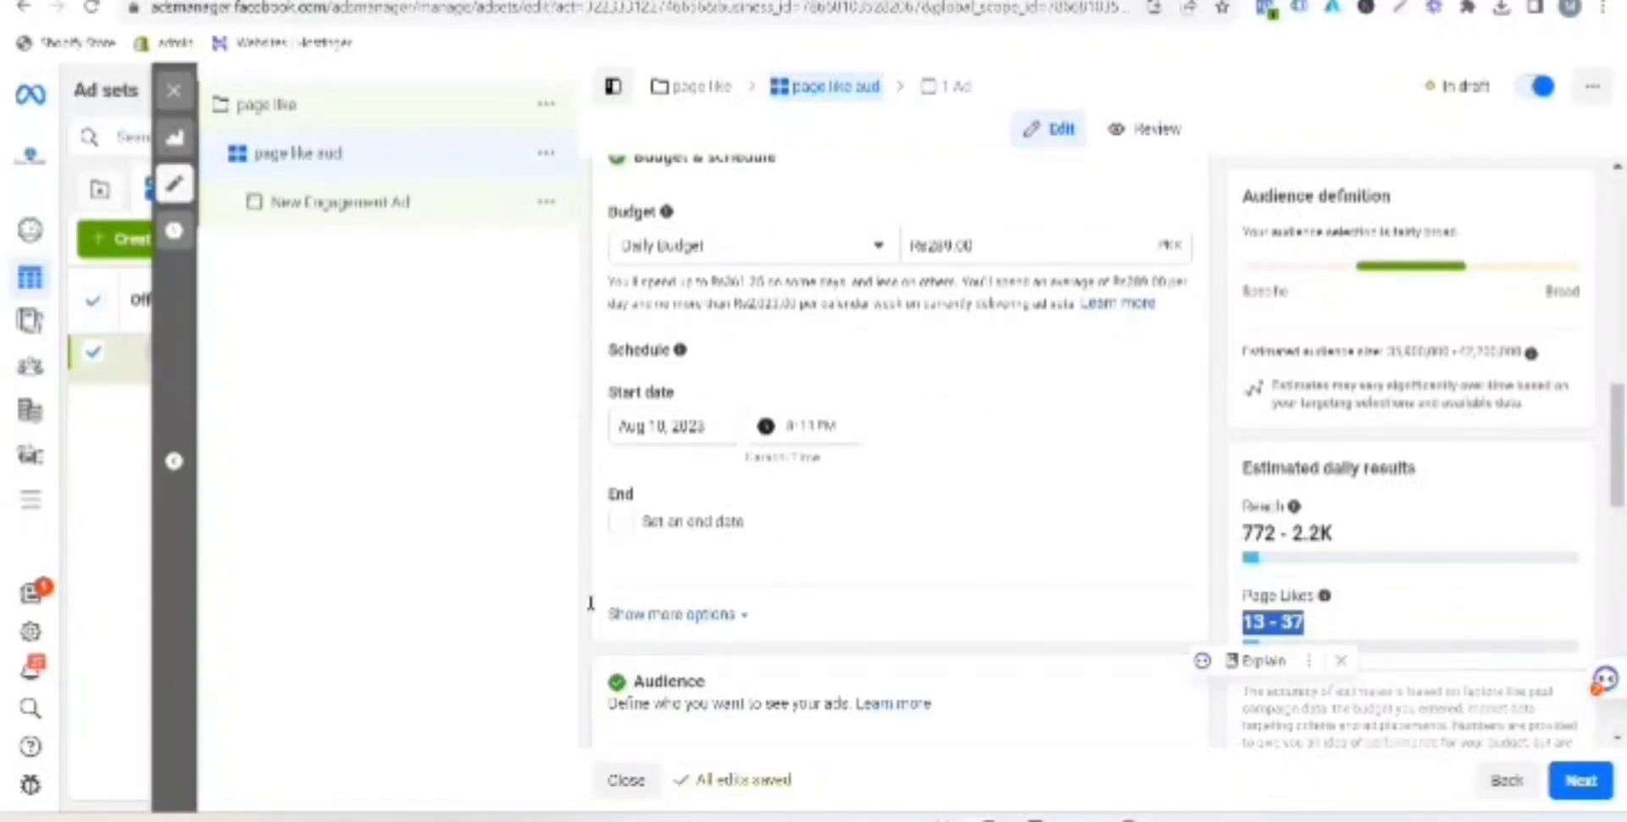
pyautogui.click(617, 521)
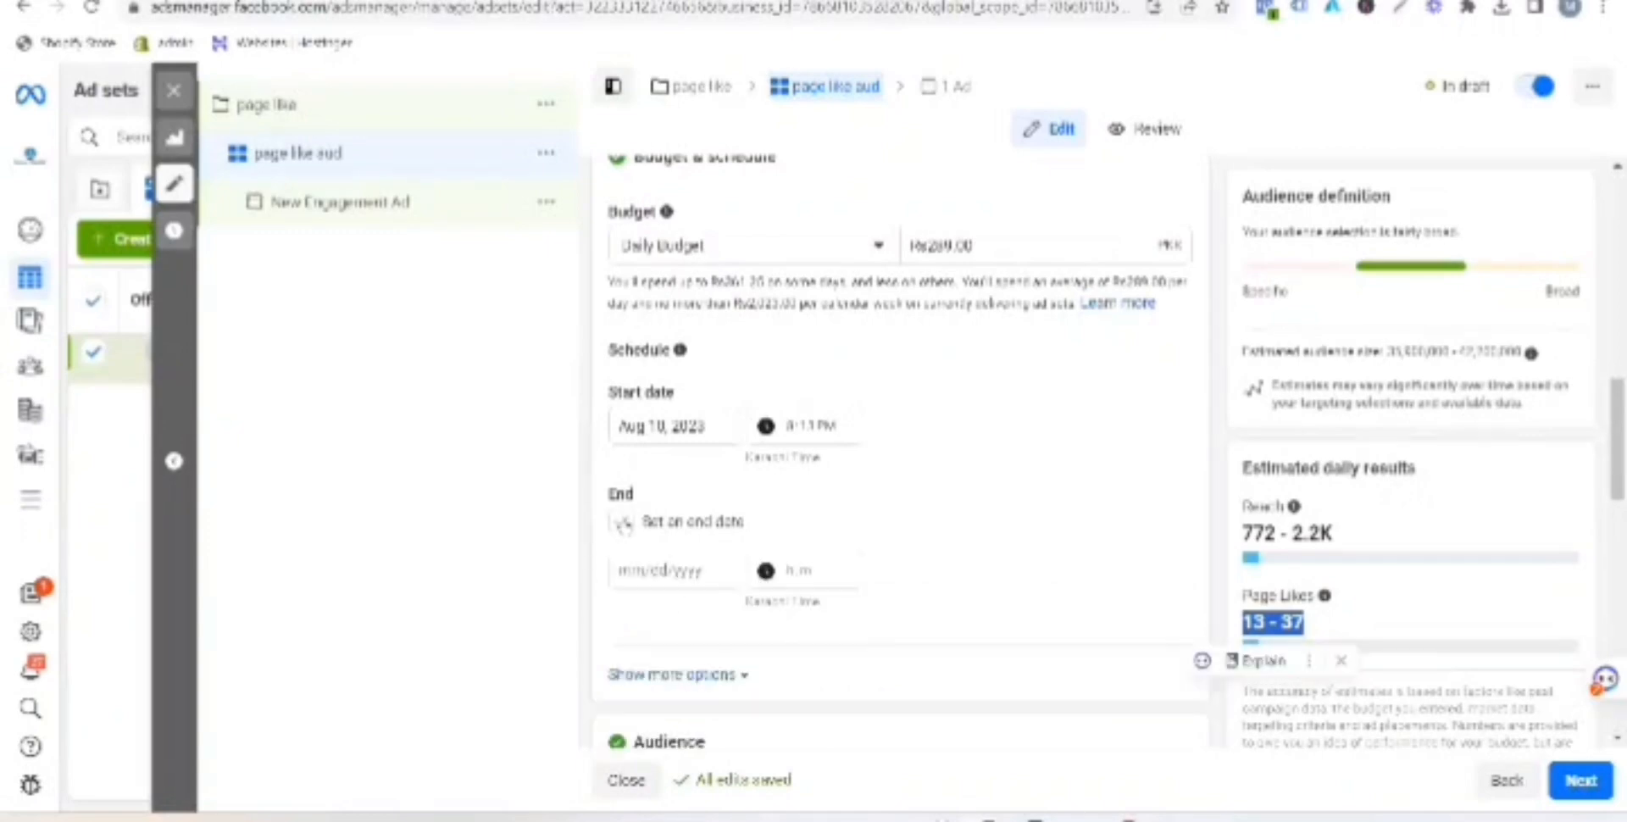
pyautogui.click(678, 569)
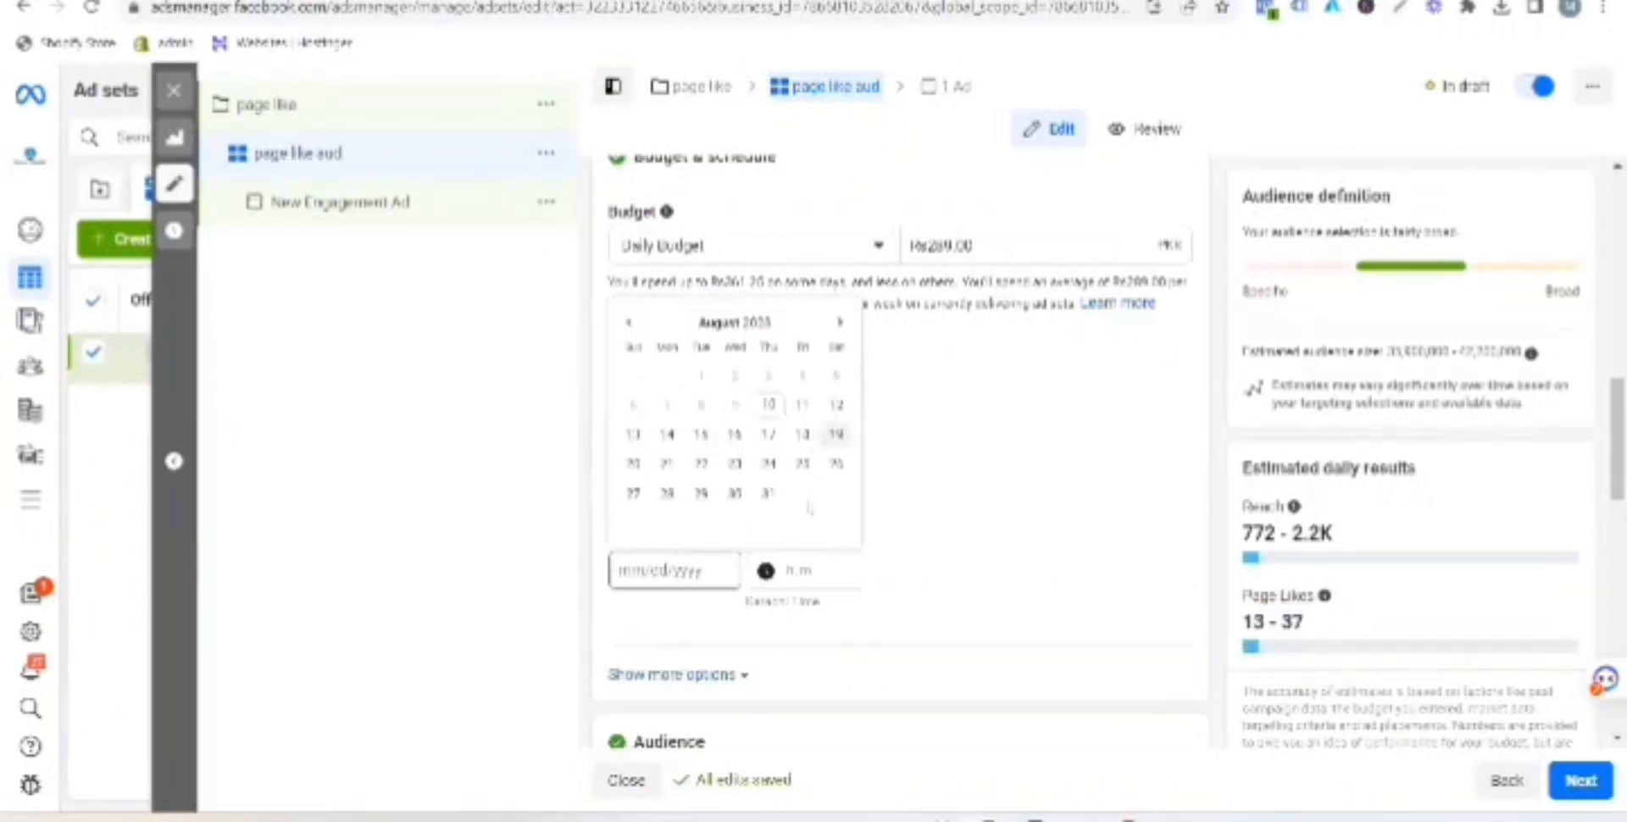
pyautogui.click(768, 493)
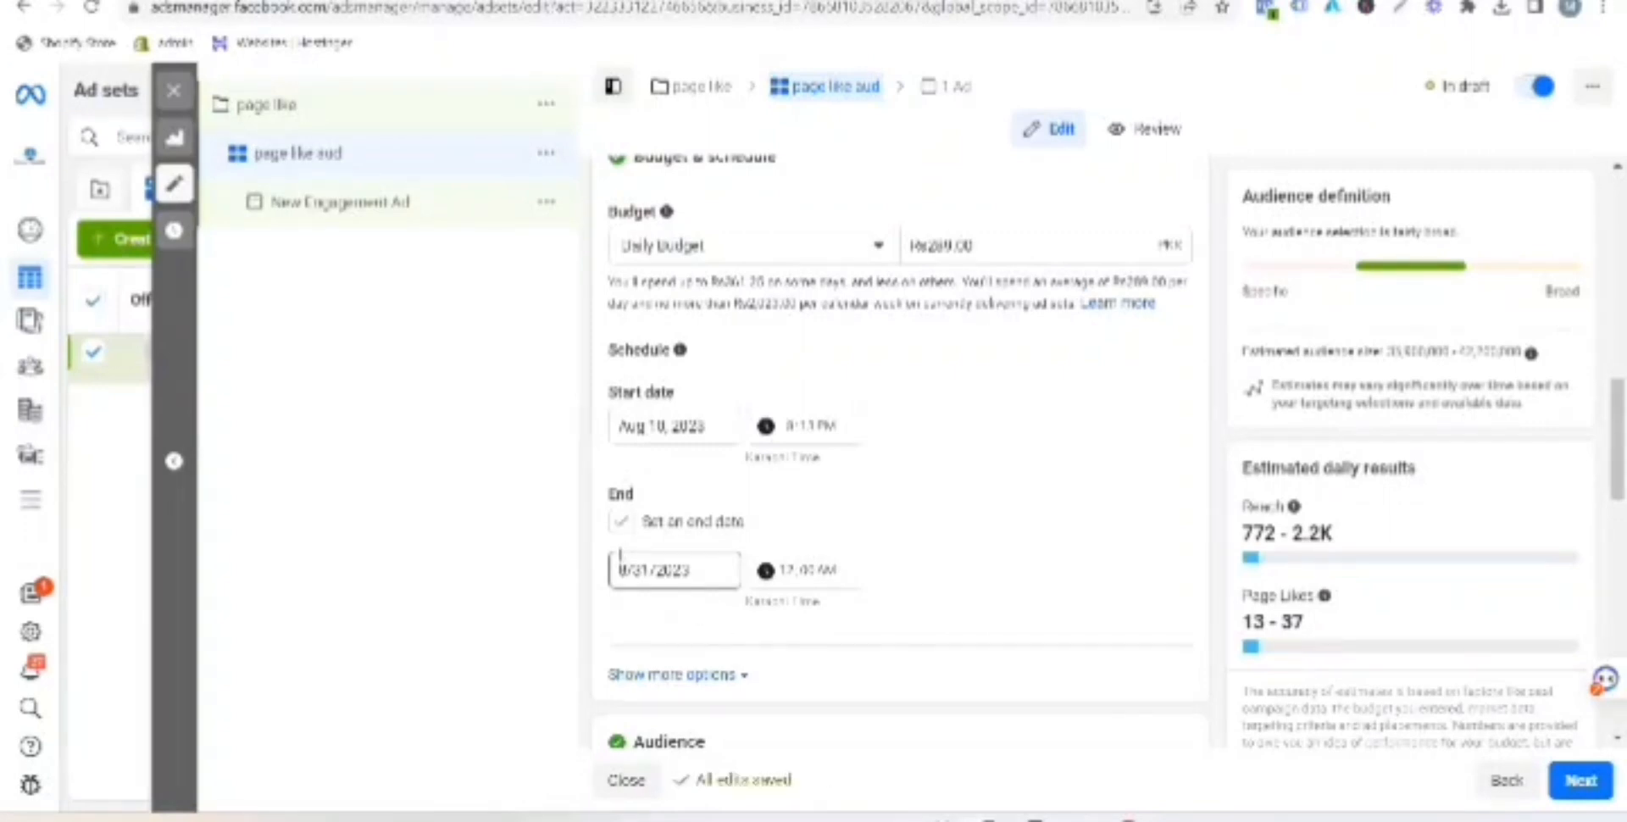
pyautogui.click(620, 521)
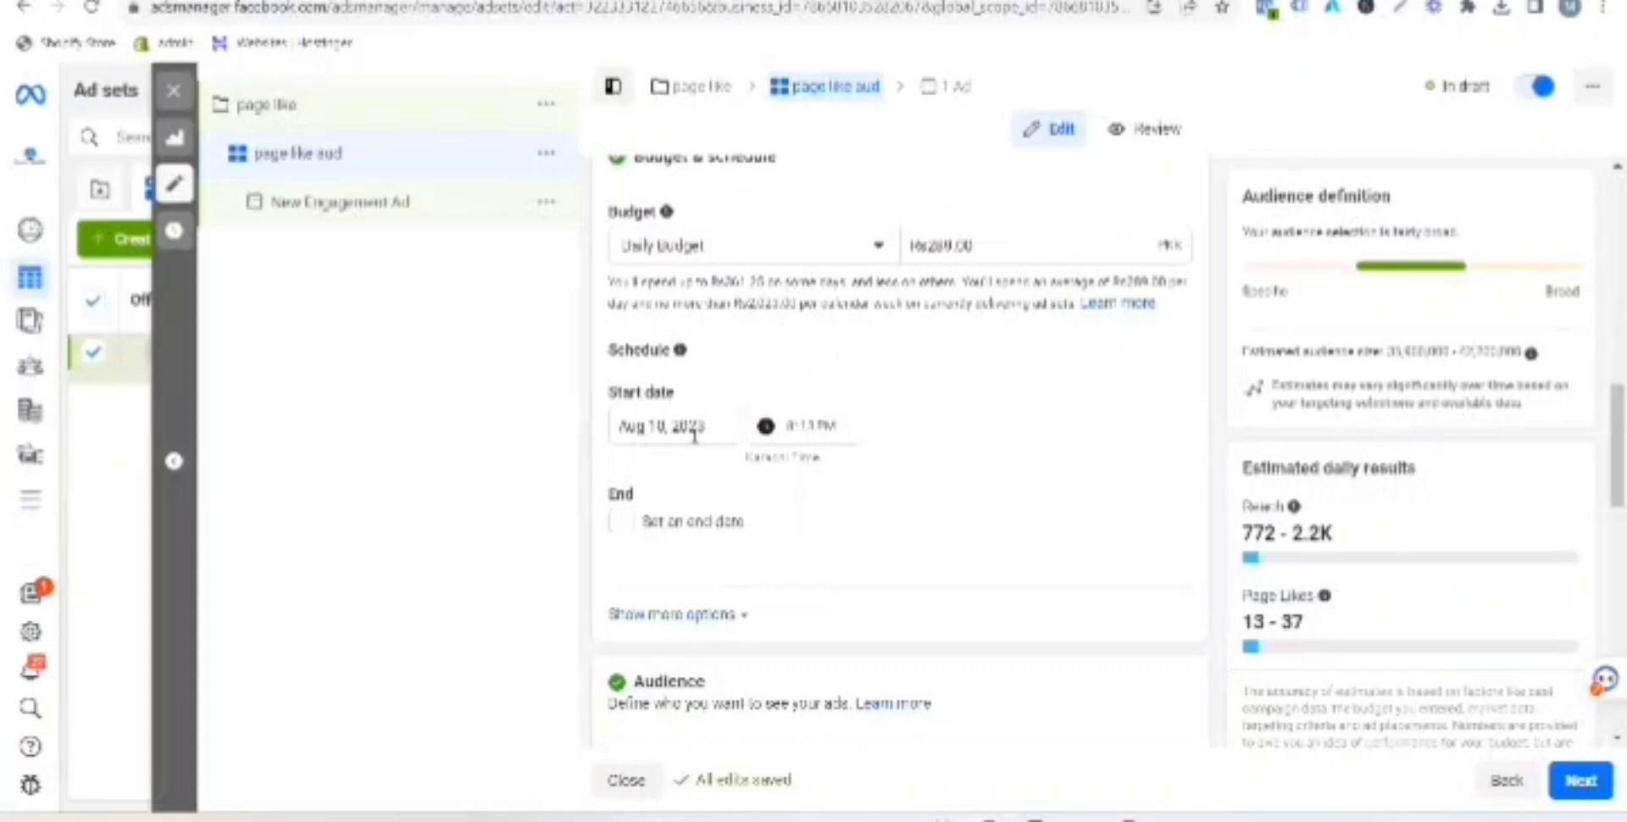
# - Switch the ad set's budget type to Lifetime Budget and set the amount to 2000 PKR
pyautogui.click(751, 255)
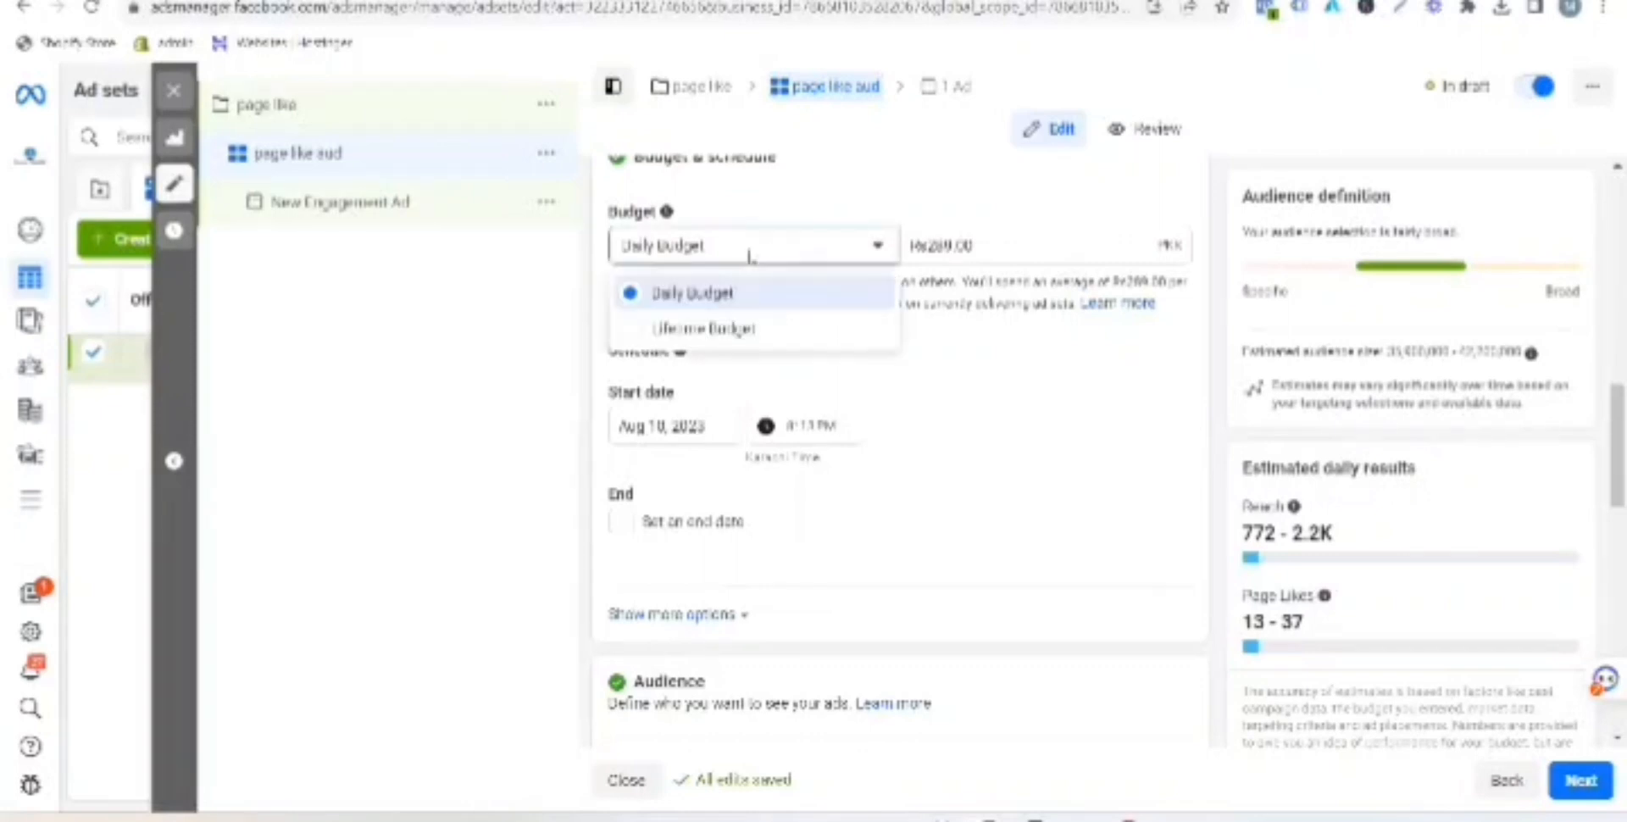
pyautogui.click(633, 329)
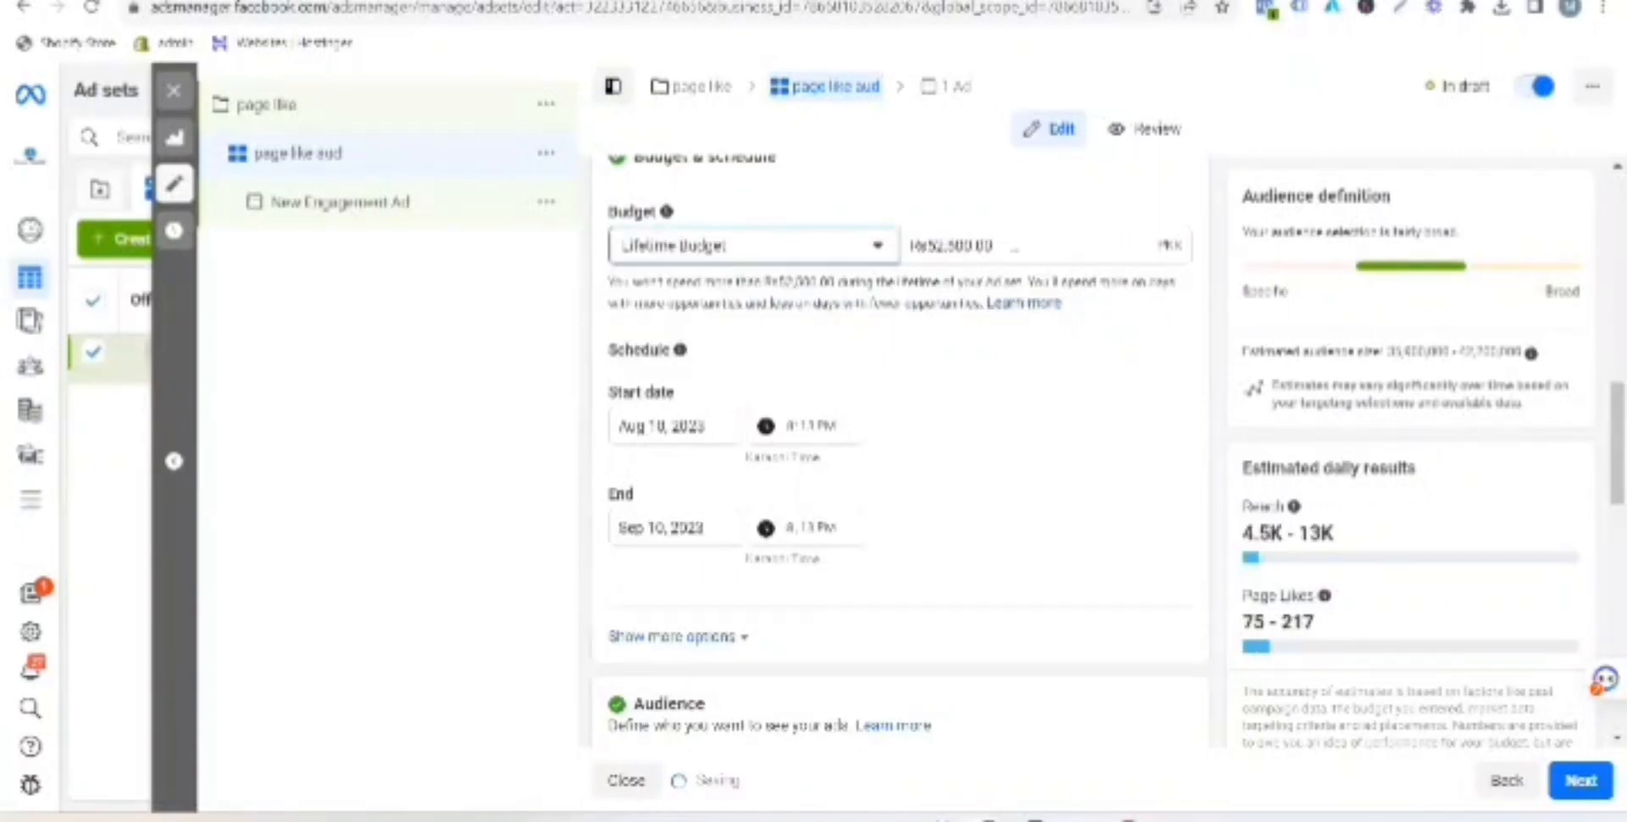
pyautogui.press('Tab')
pyautogui.write('2000')
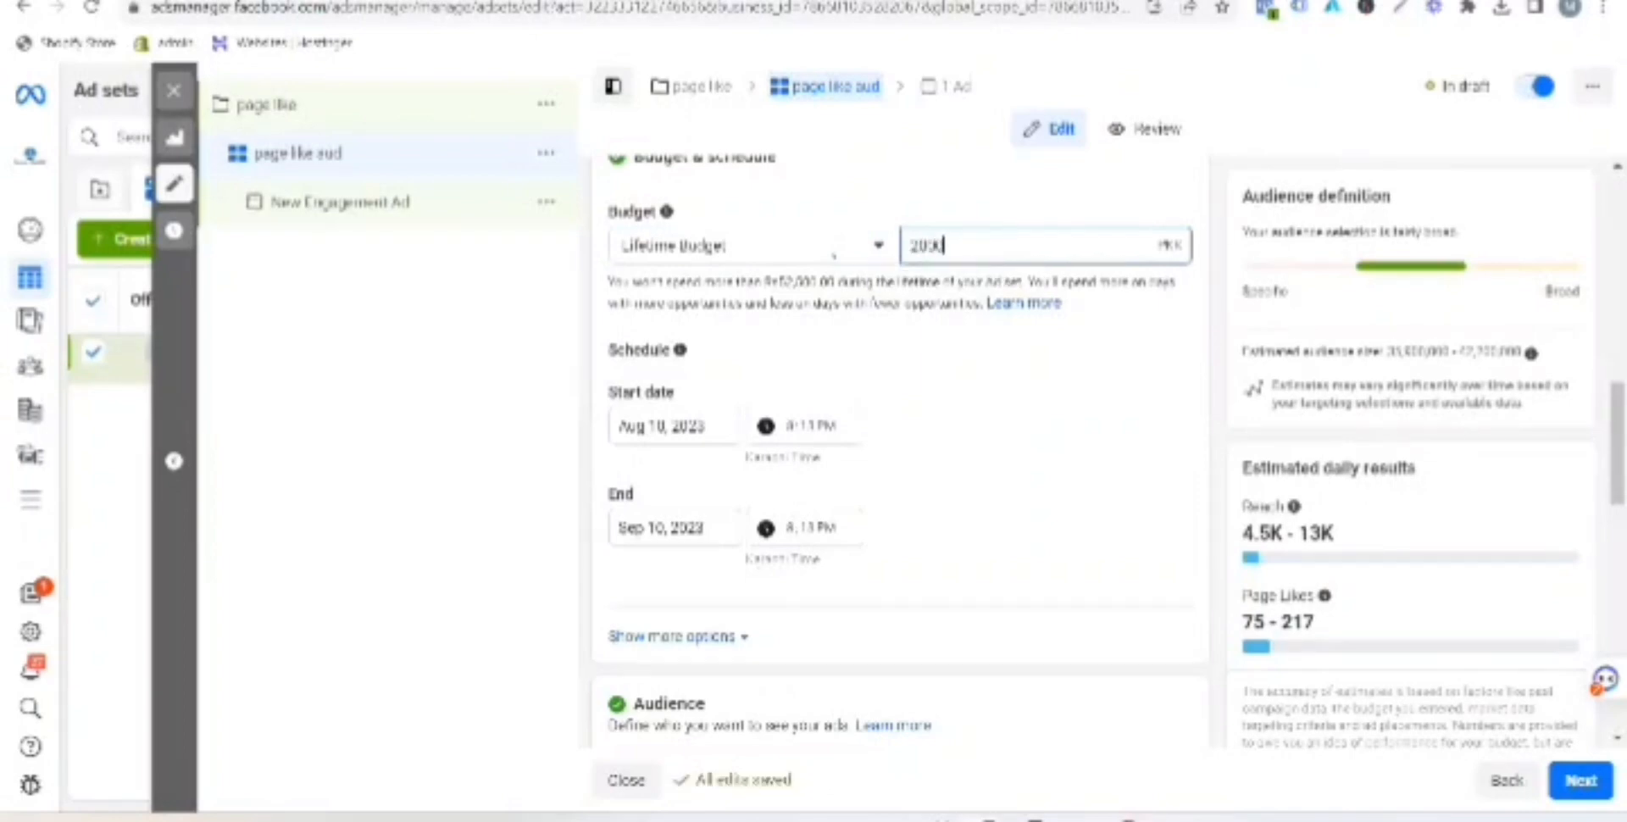
pyautogui.click(1143, 477)
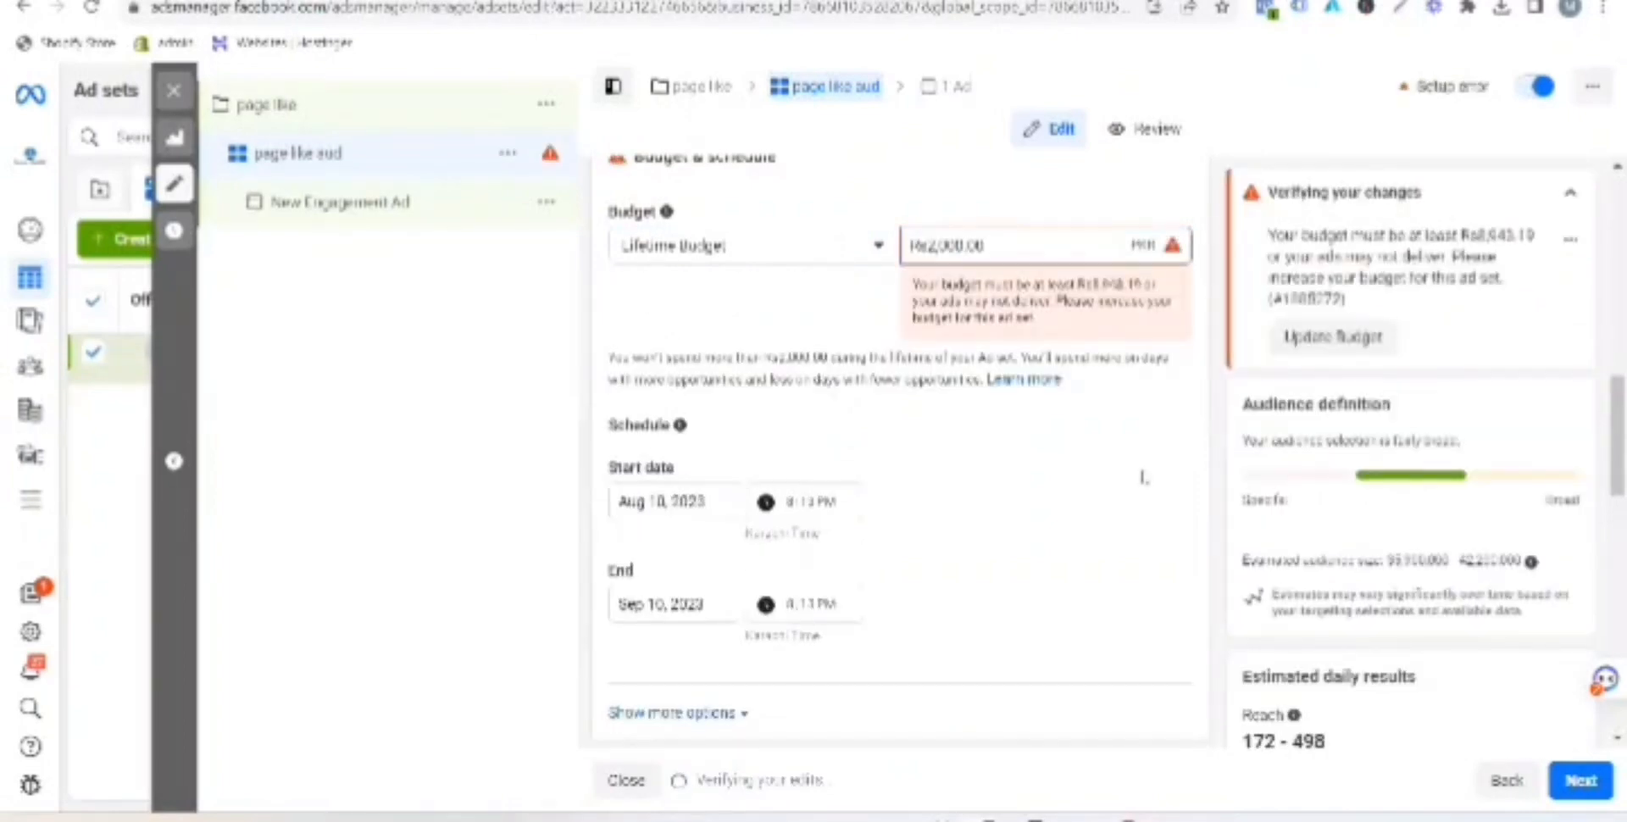
# - Set the schedule's end date to August 15, 2023 and check the estimated daily page likes
pyautogui.click(708, 604)
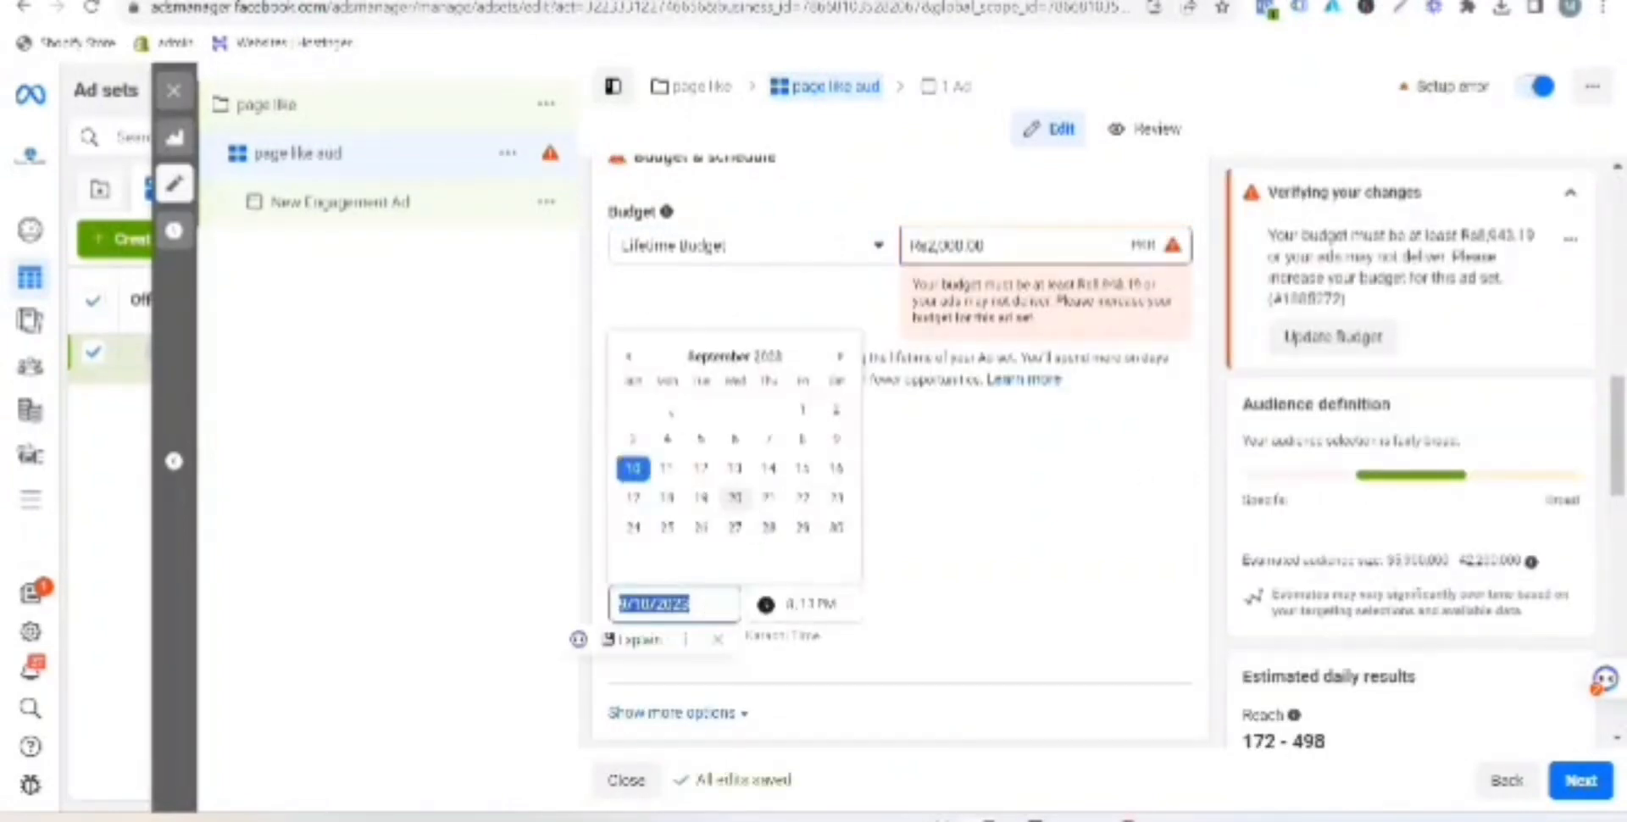
pyautogui.click(628, 357)
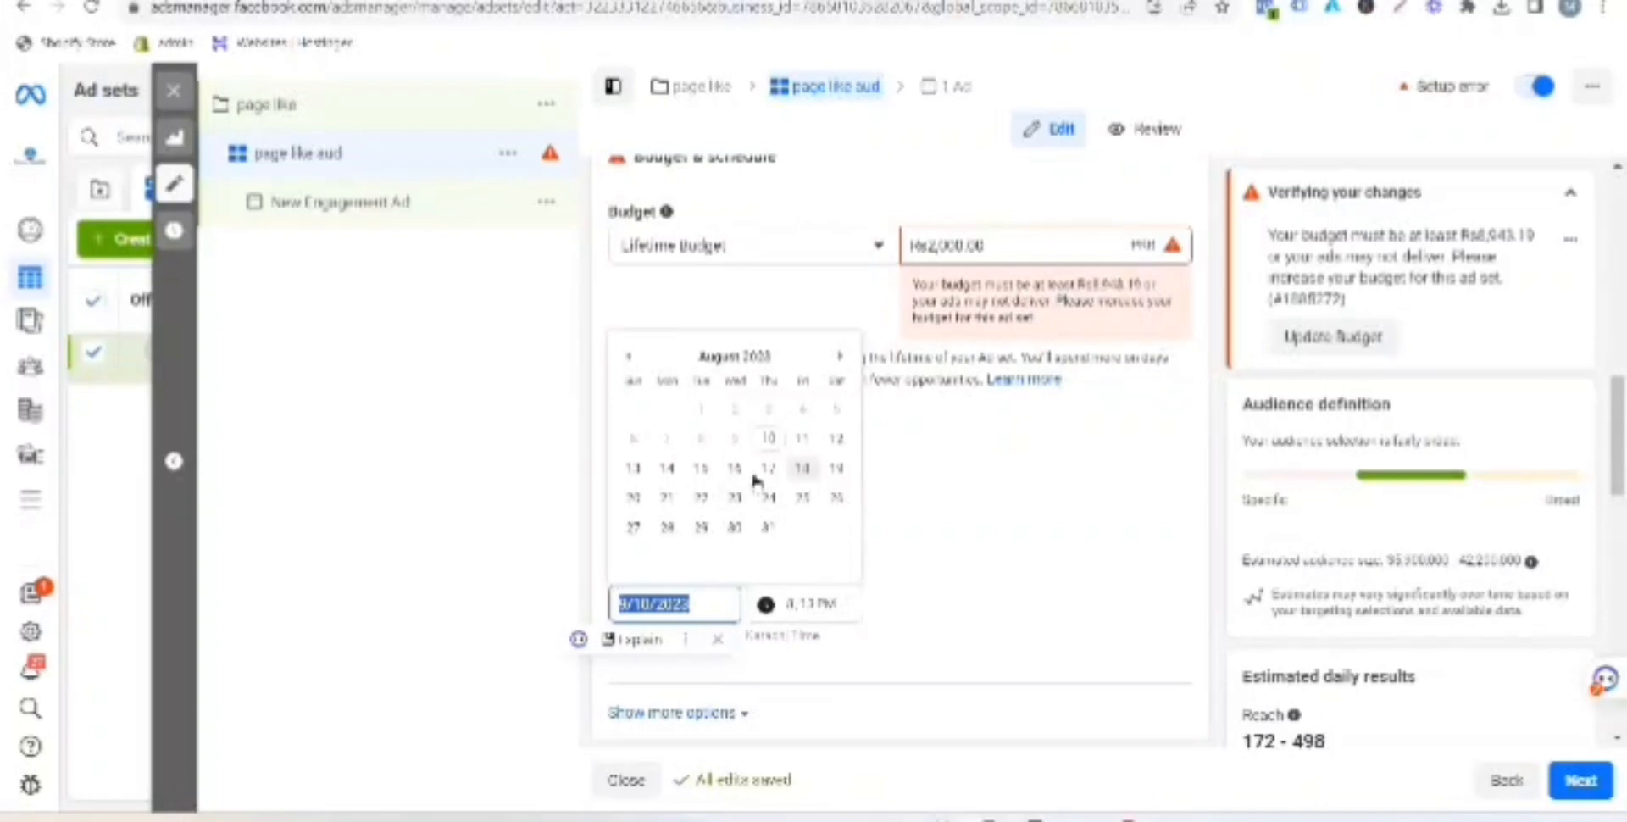
pyautogui.click(699, 468)
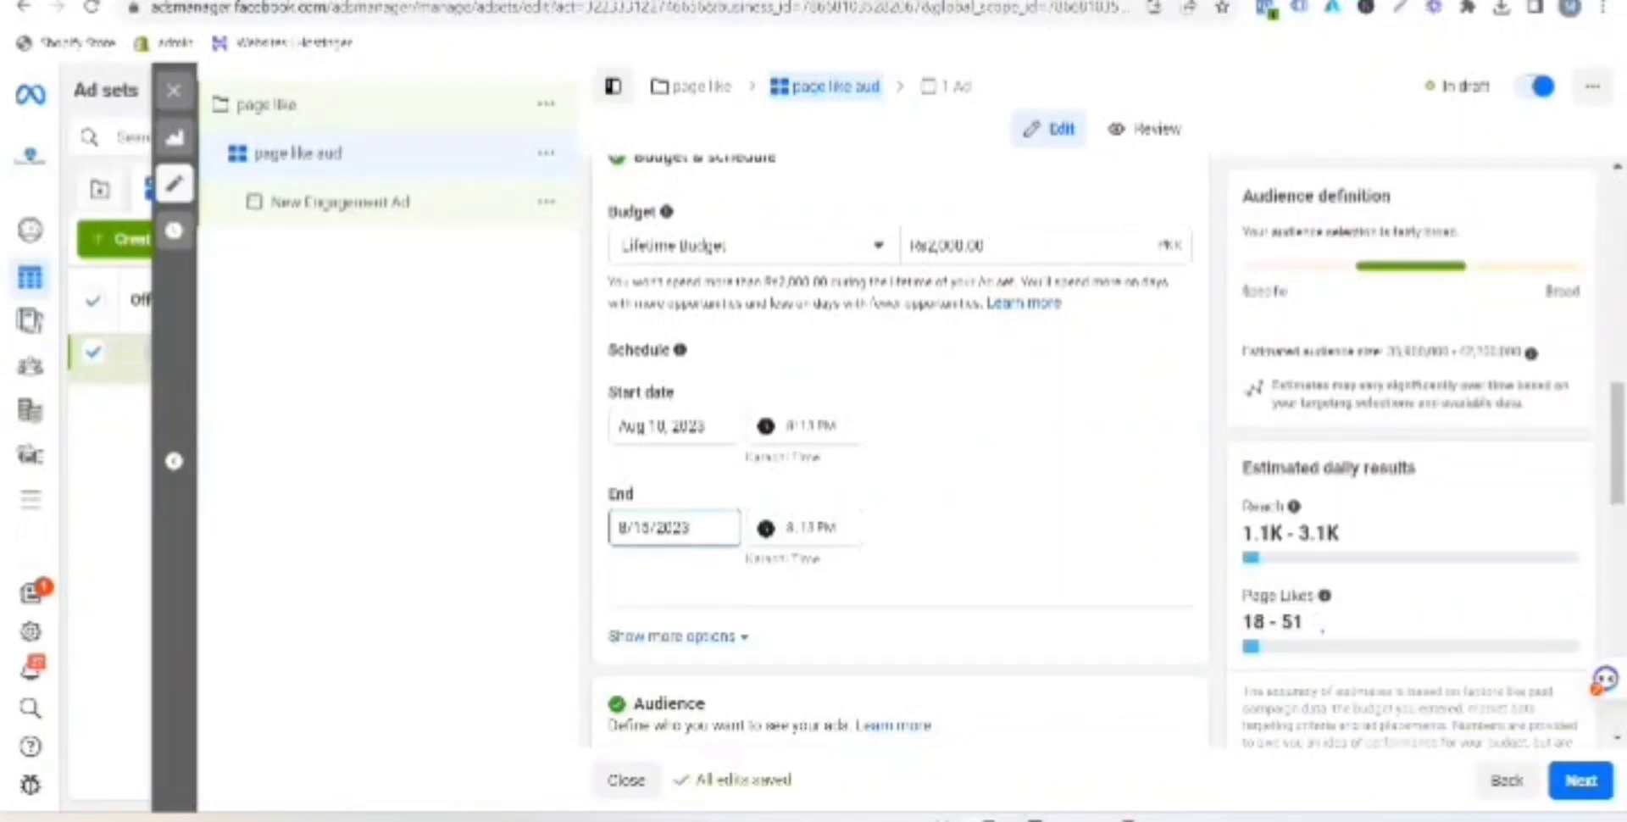
pyautogui.moveTo(1309, 625); pyautogui.dragTo(1105, 569)
pyautogui.click(1105, 568)
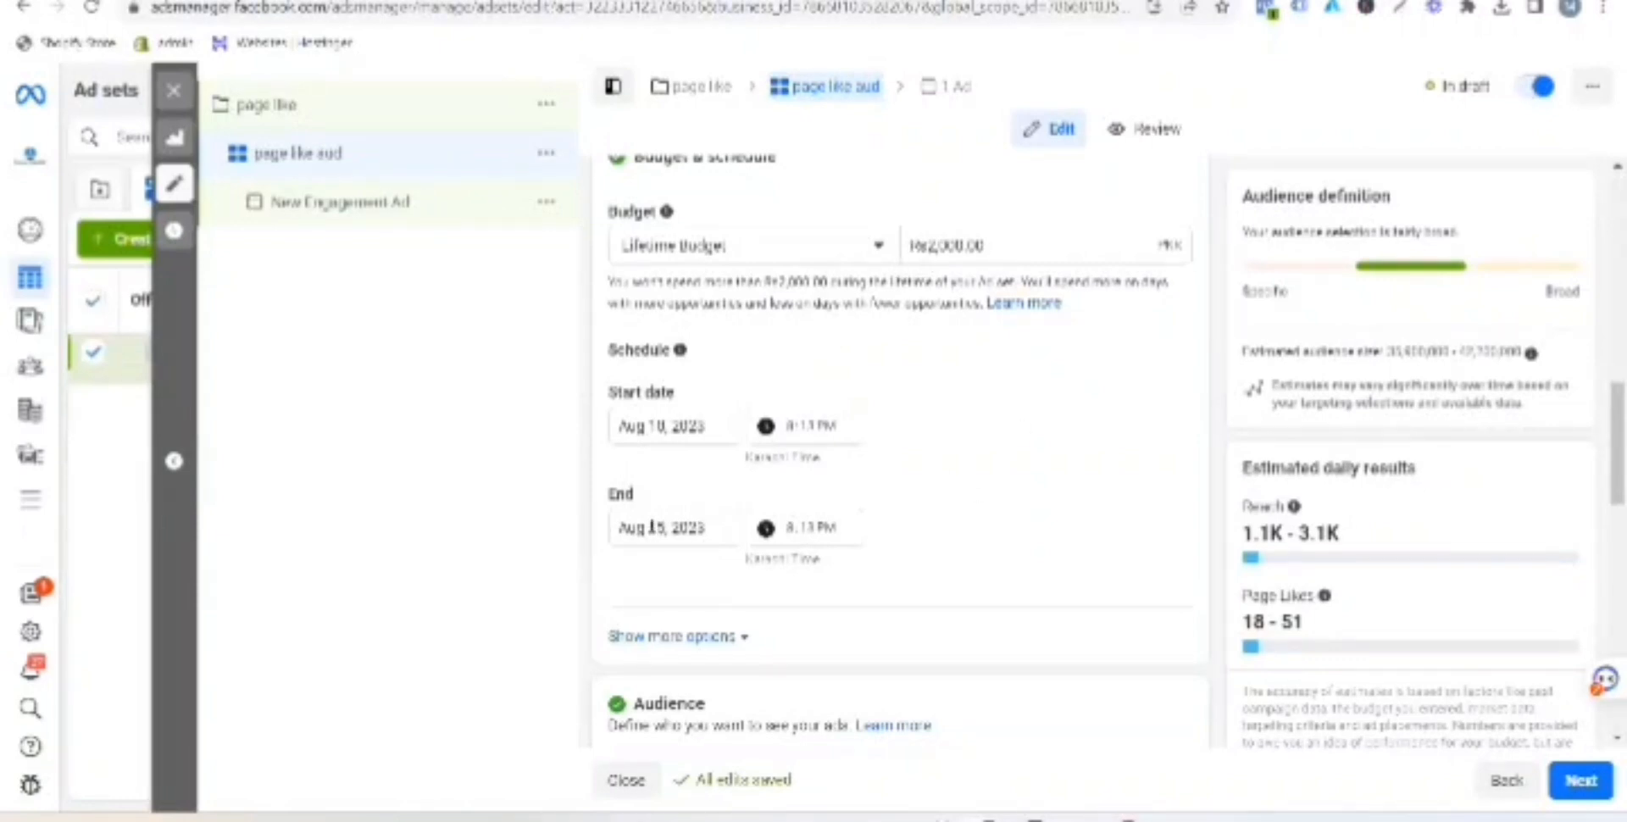
# - Switch the ad set's budget type to Daily Budget at 289 PKR and remove the schedule's end date
pyautogui.click(691, 248)
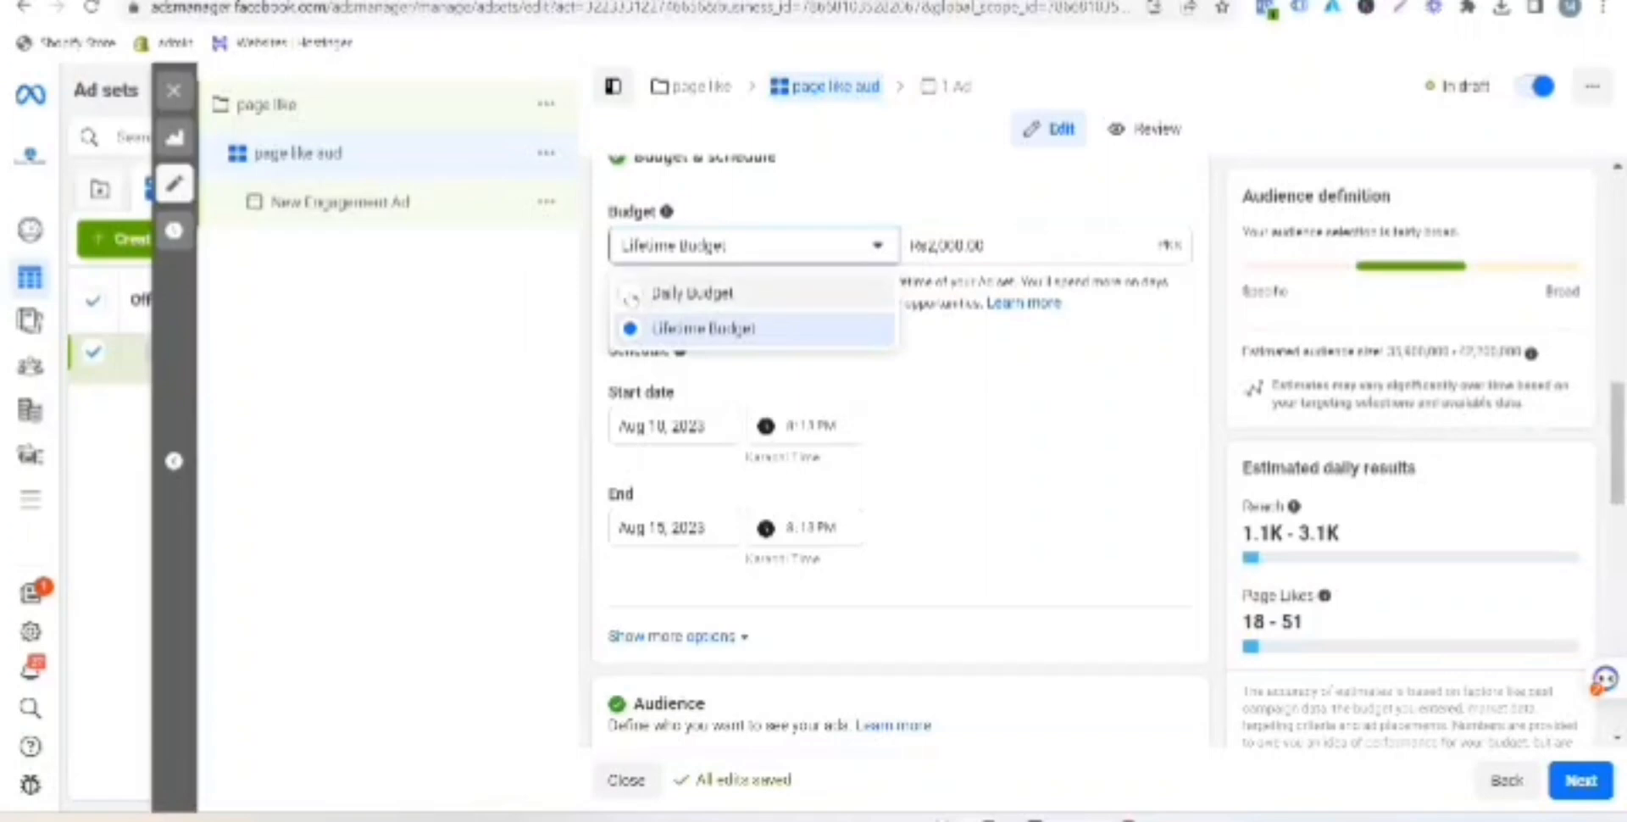
pyautogui.click(670, 293)
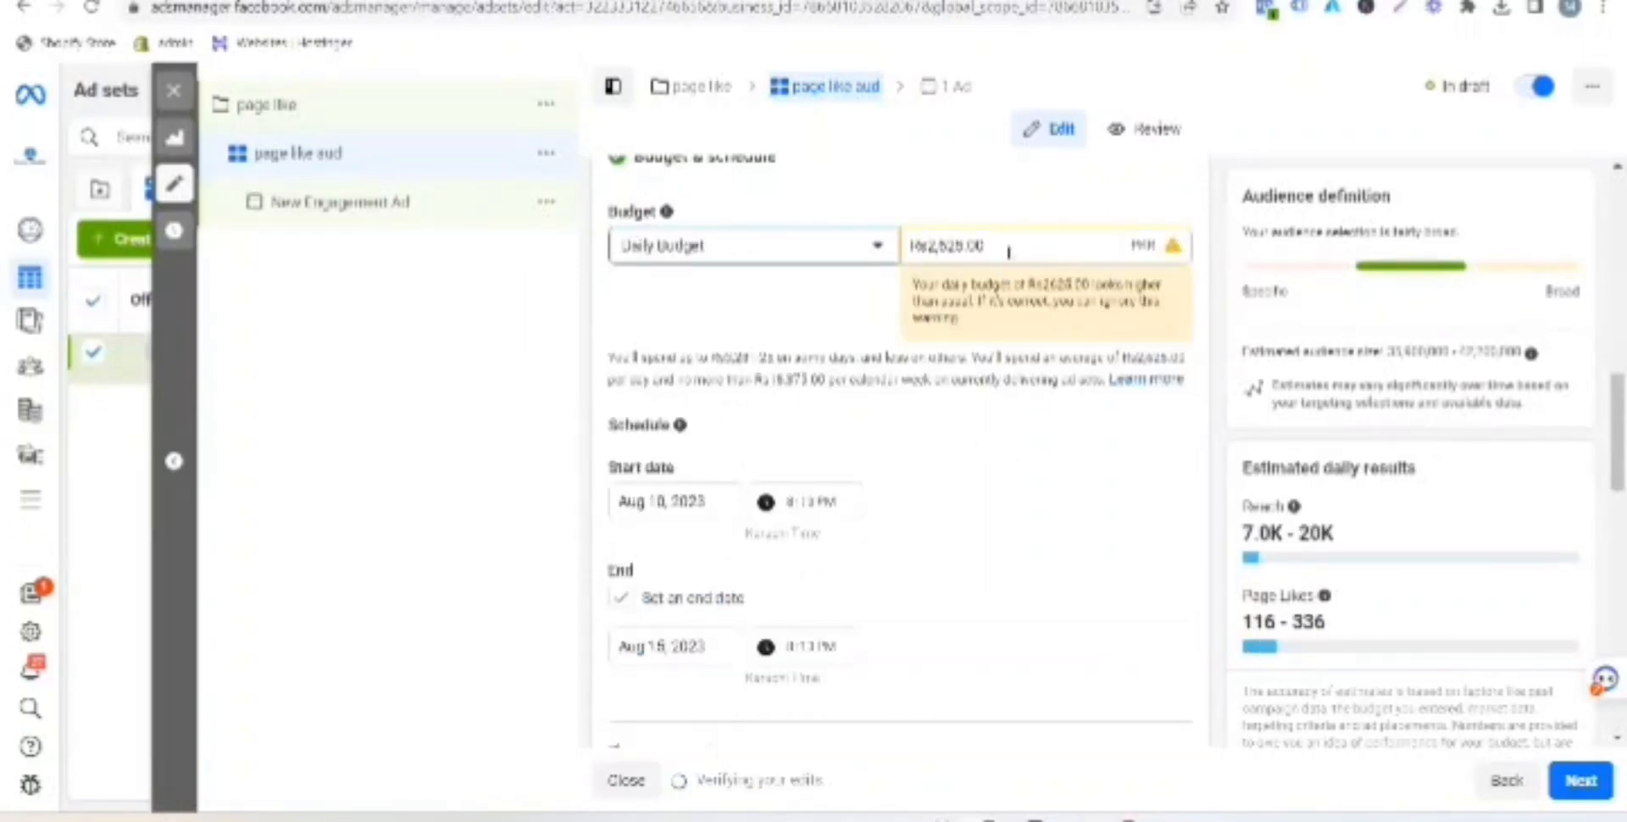
pyautogui.press('Tab')
pyautogui.write('2')
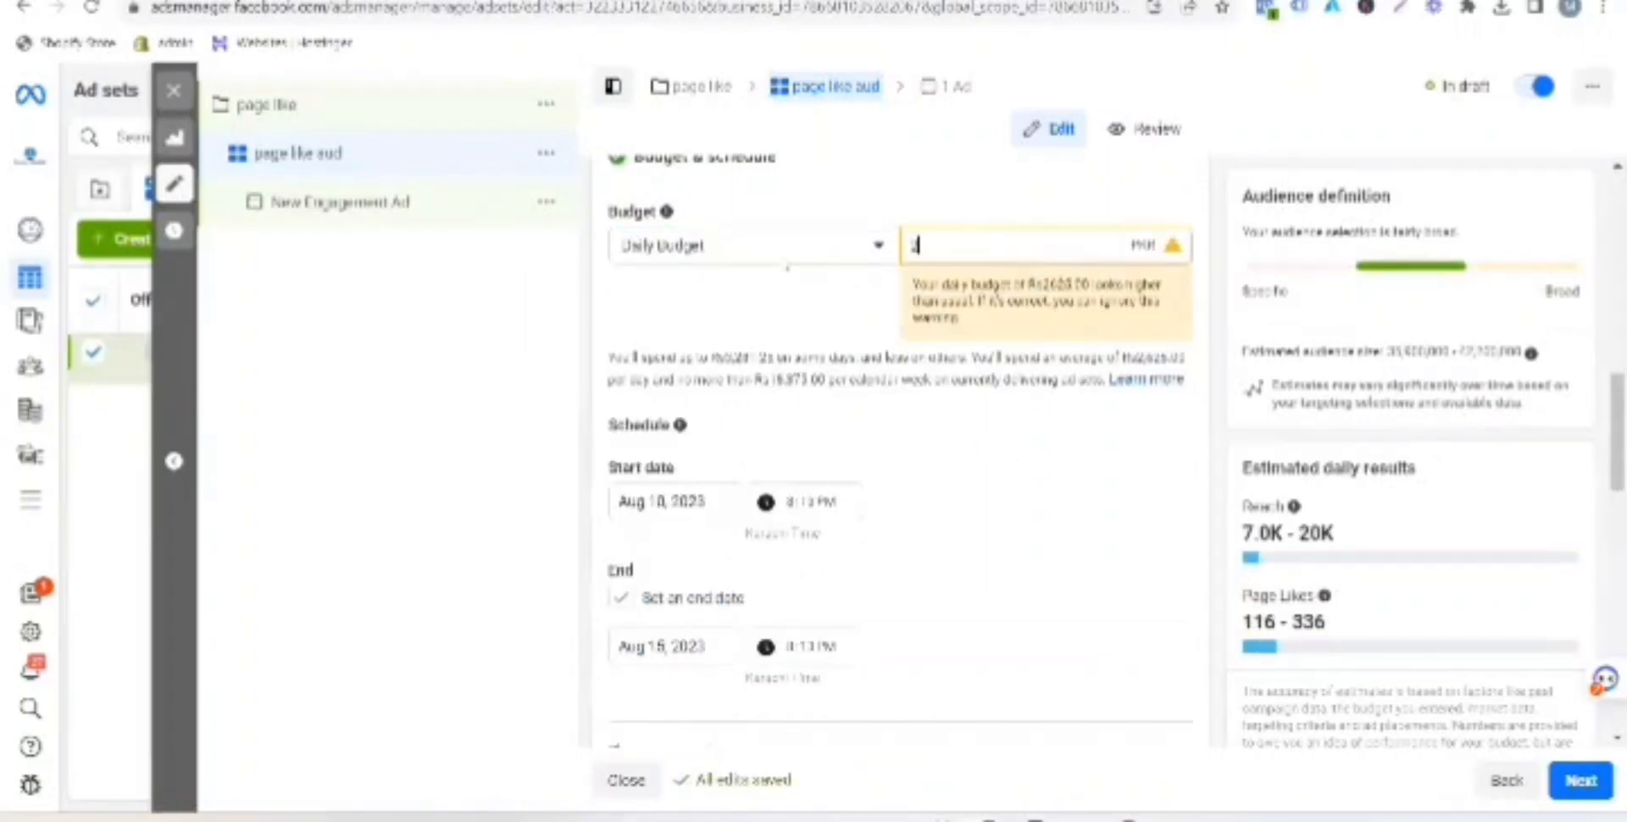
pyautogui.write('09')
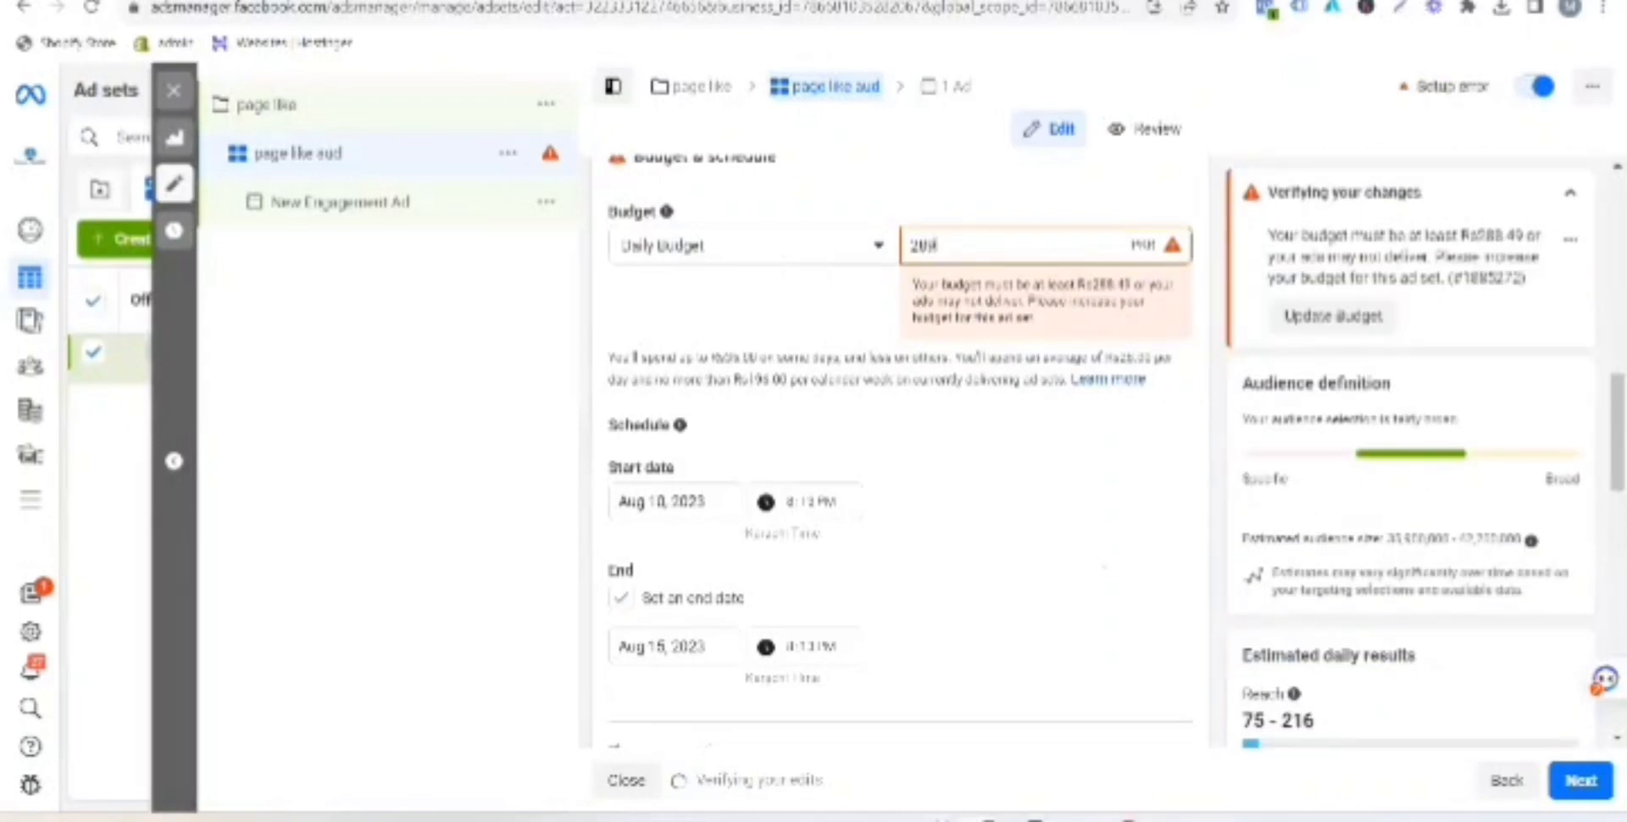
pyautogui.click(1099, 535)
pyautogui.click(620, 521)
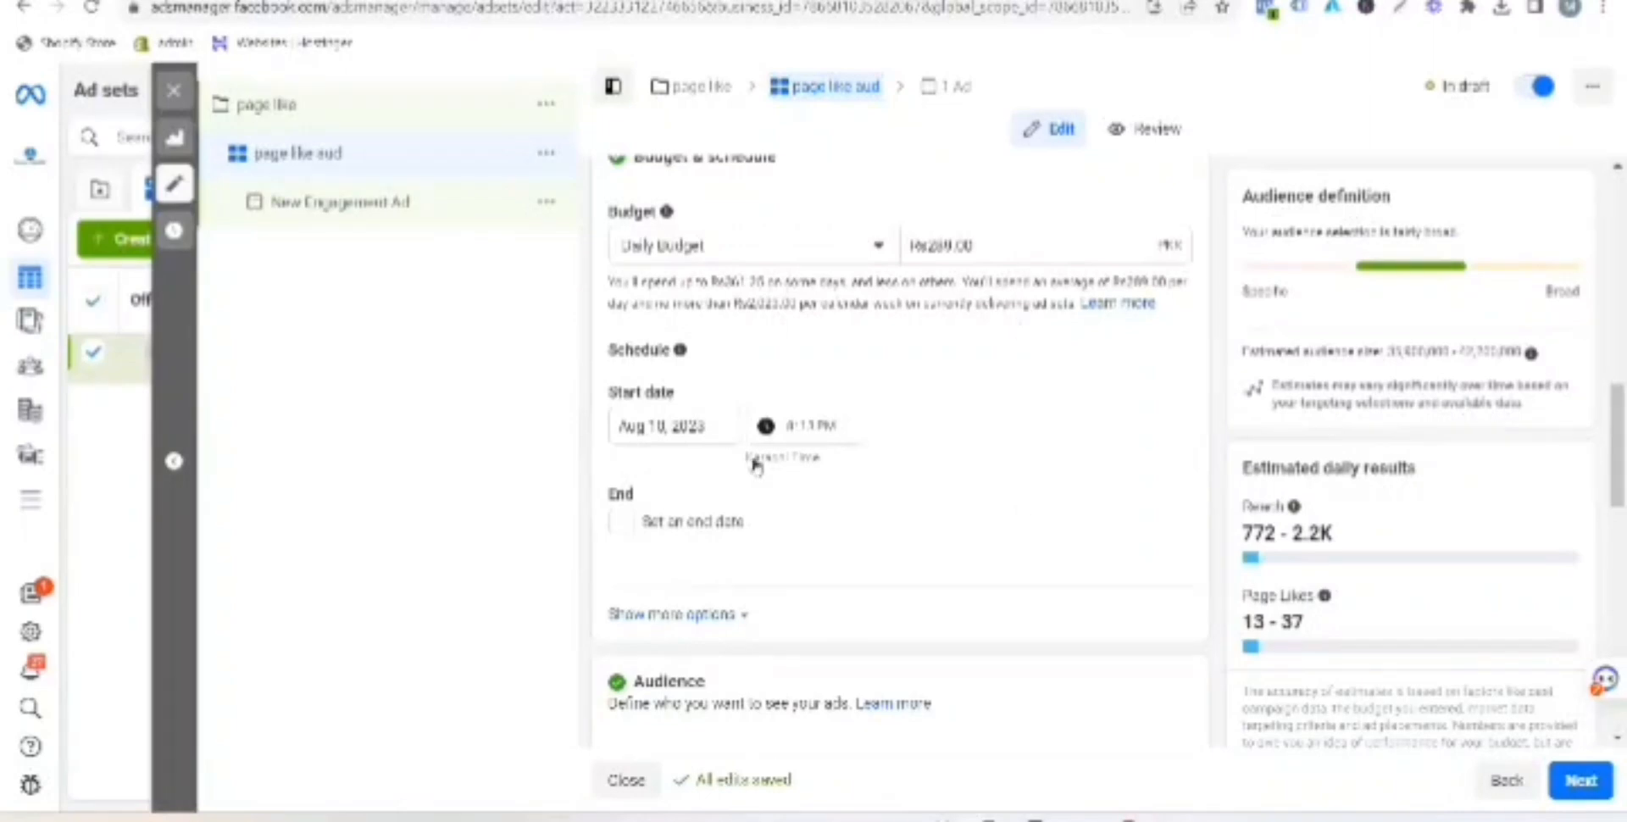
# - Edit the audience's locations and include Marsa Dubai, United Arab Emirates
pyautogui.scroll(-5, 762, 424)
pyautogui.scroll(-1, 778, 356)
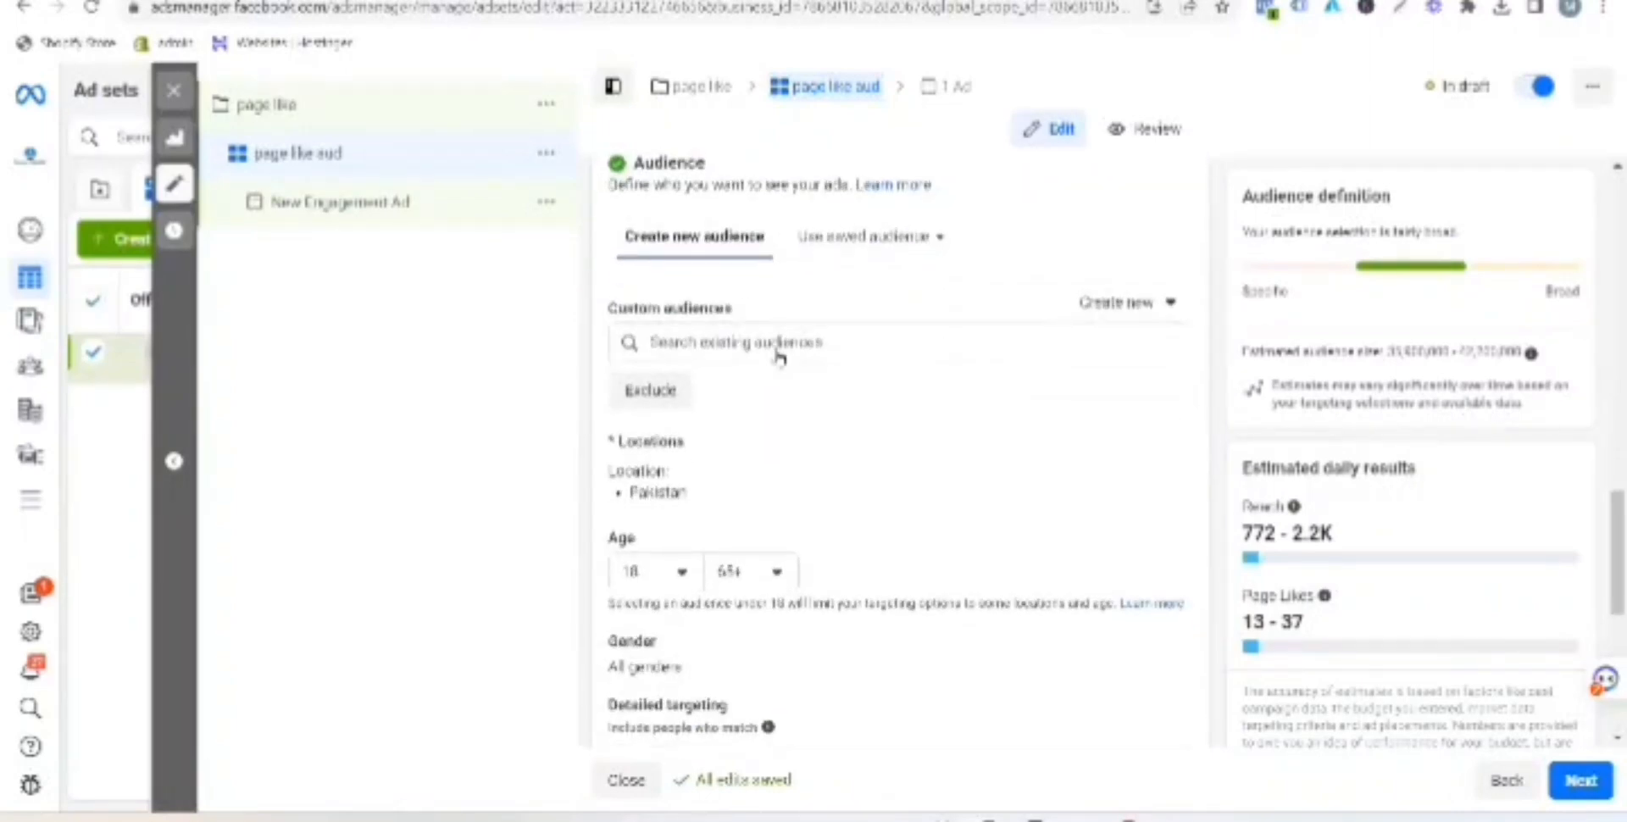
pyautogui.scroll(-1, 773, 356)
pyautogui.scroll(1, 773, 353)
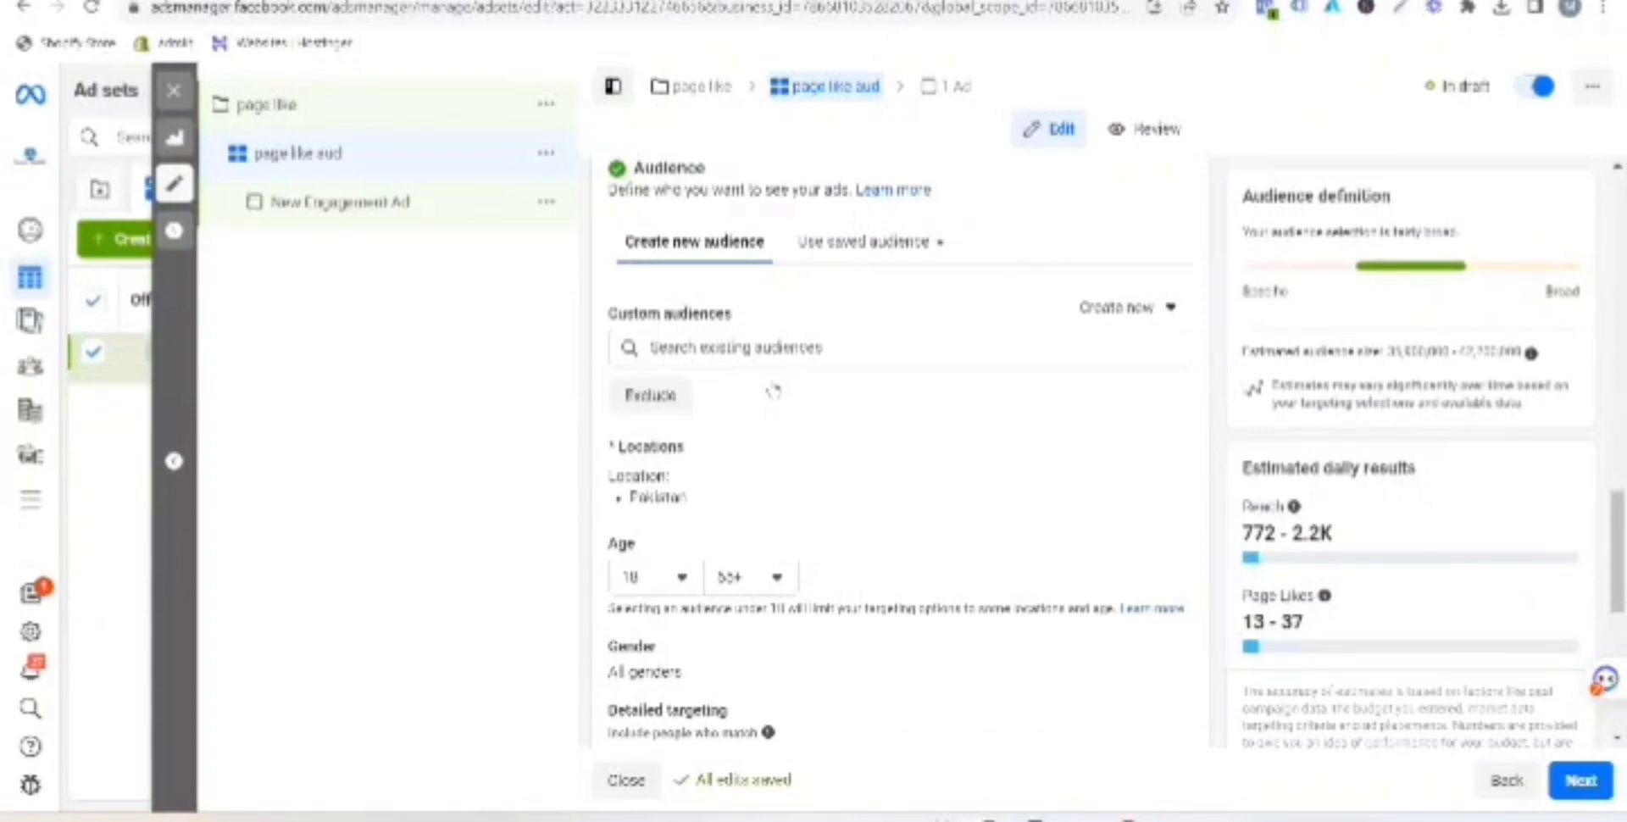
pyautogui.scroll(-2, 759, 449)
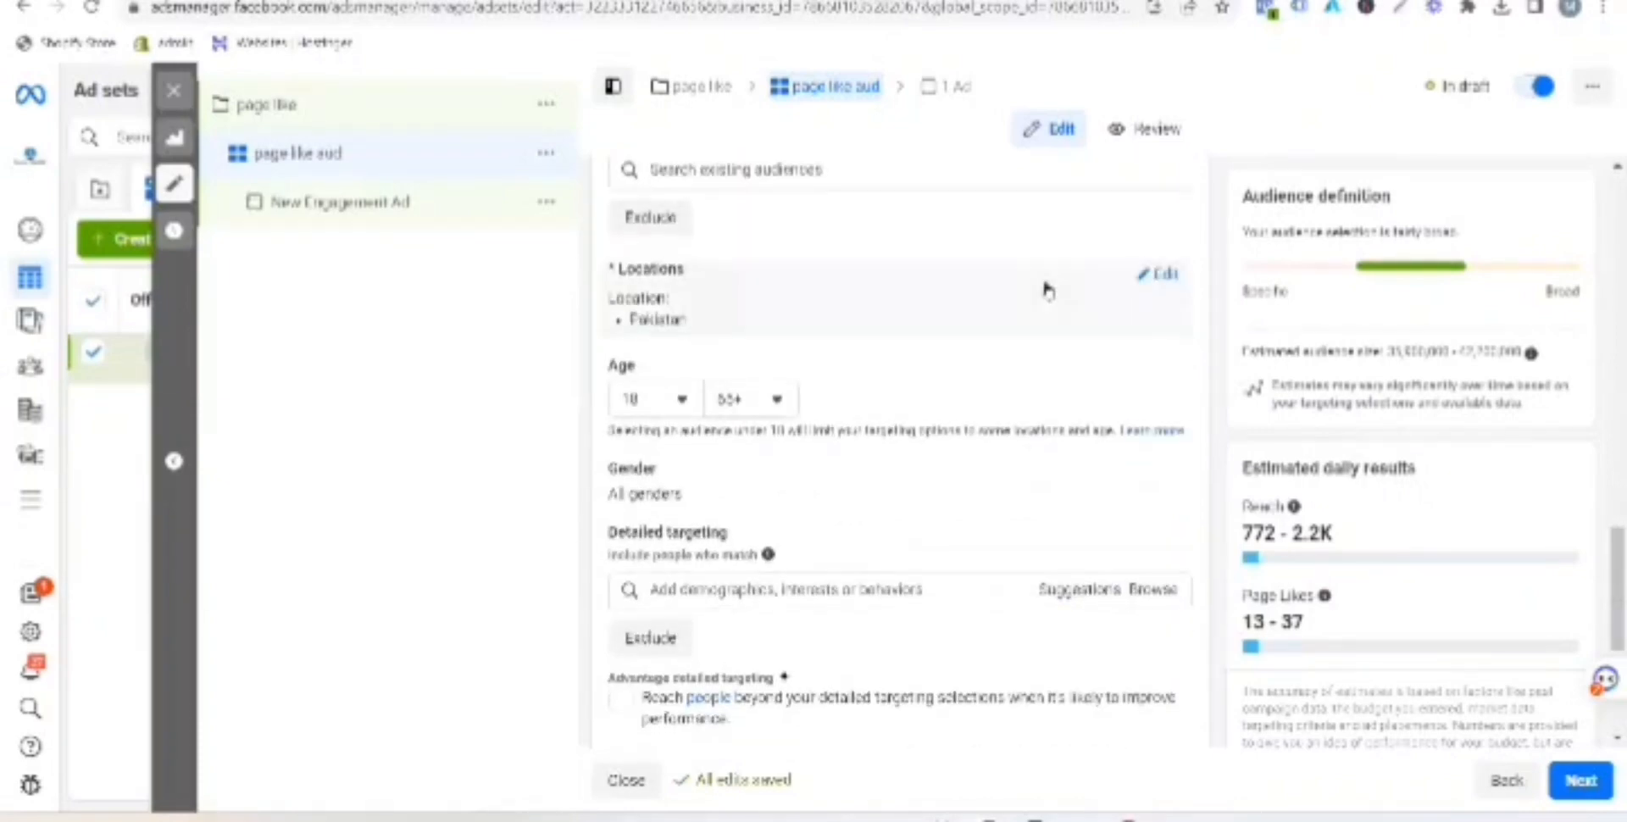
pyautogui.click(1158, 274)
pyautogui.scroll(-1, 816, 356)
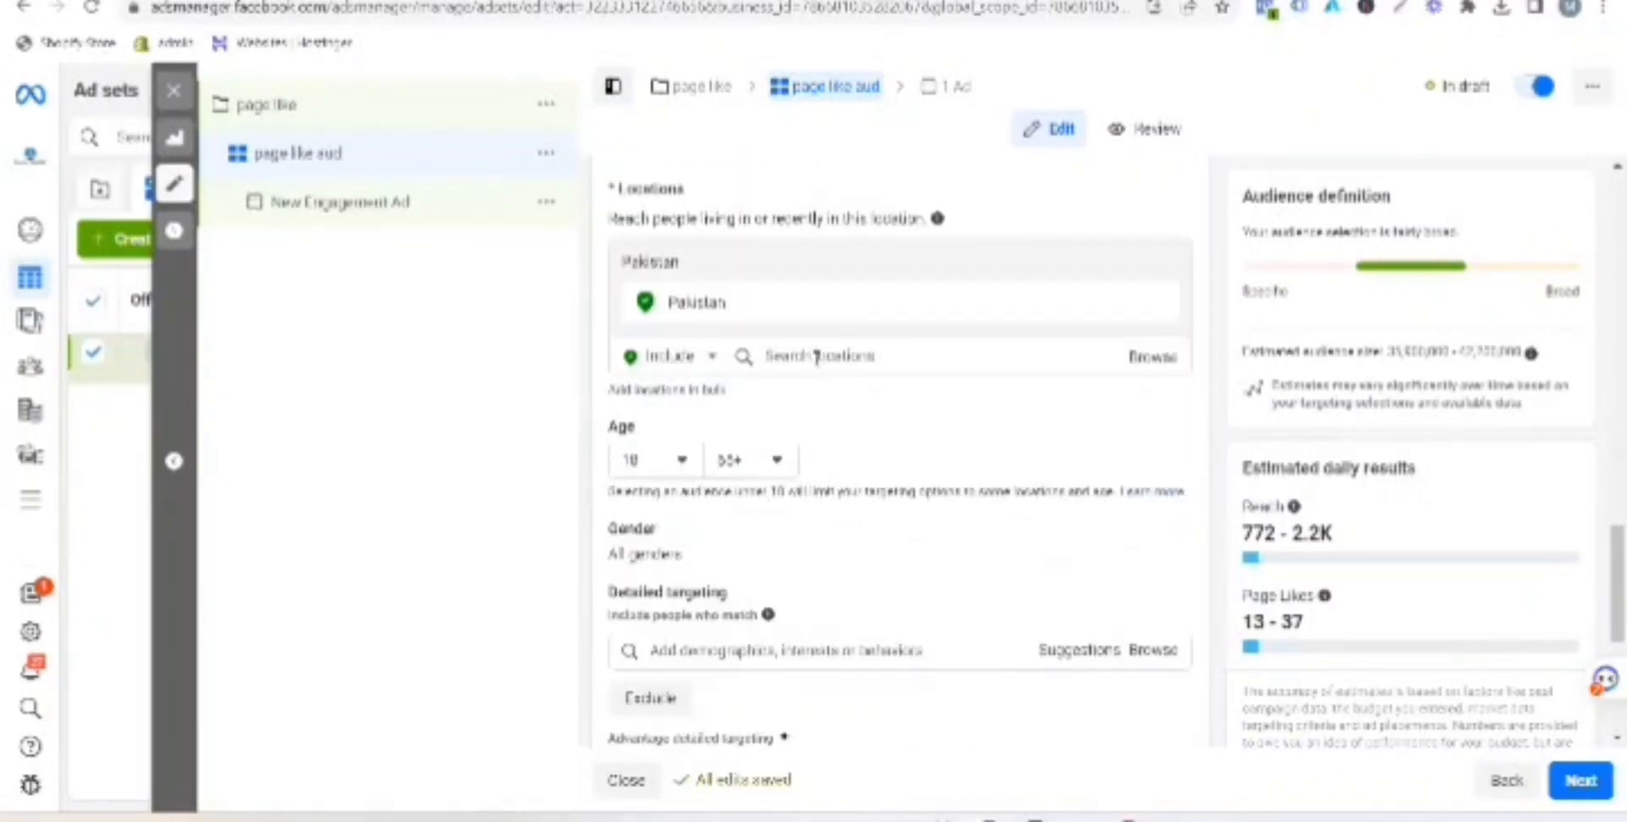
pyautogui.click(816, 356)
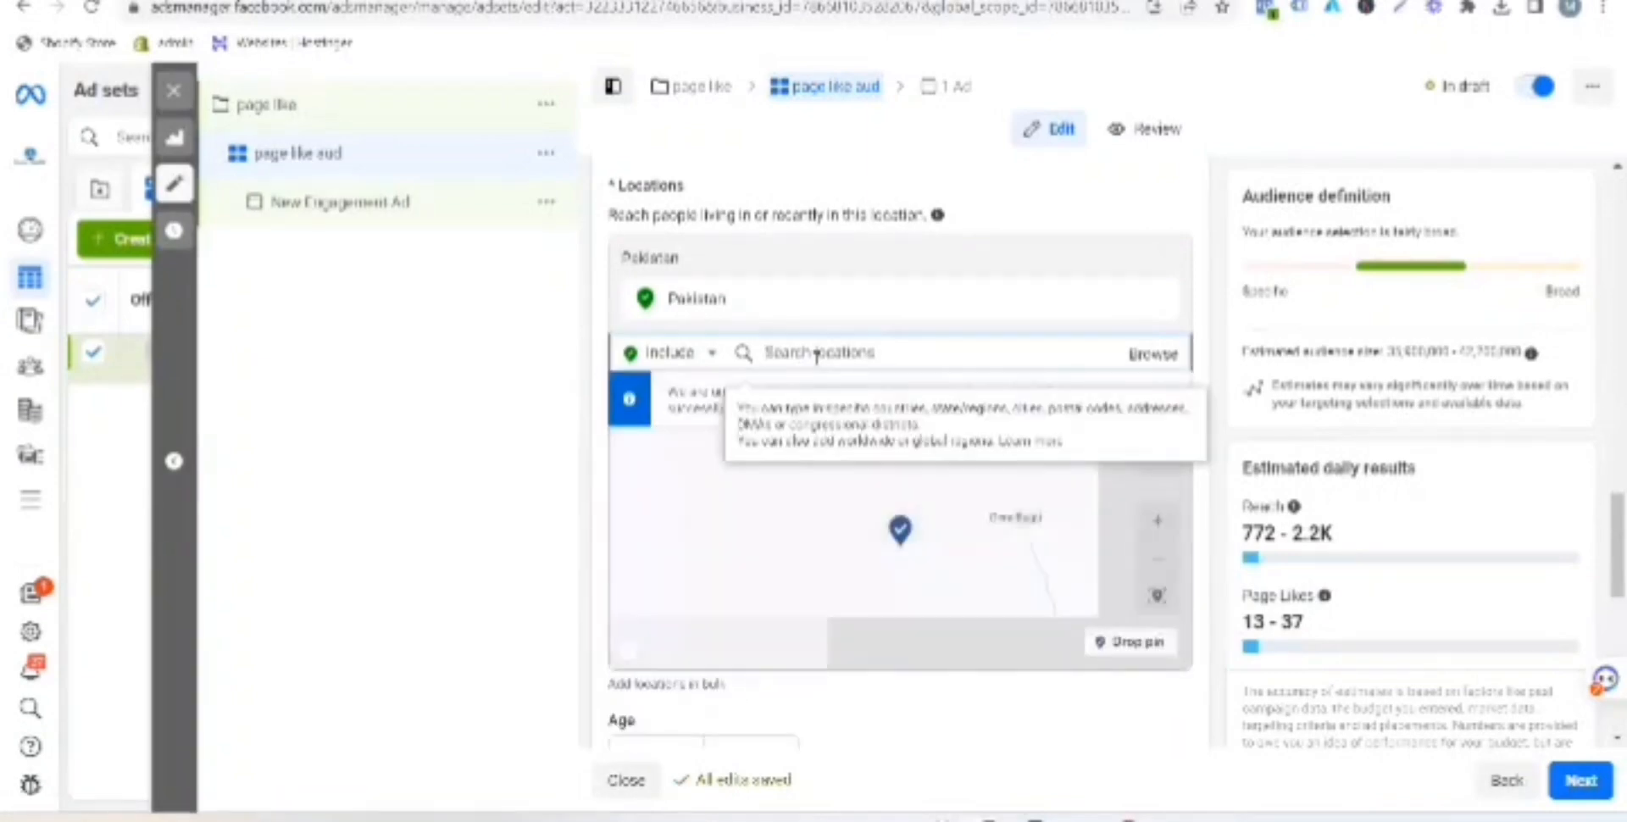
pyautogui.write('islam')
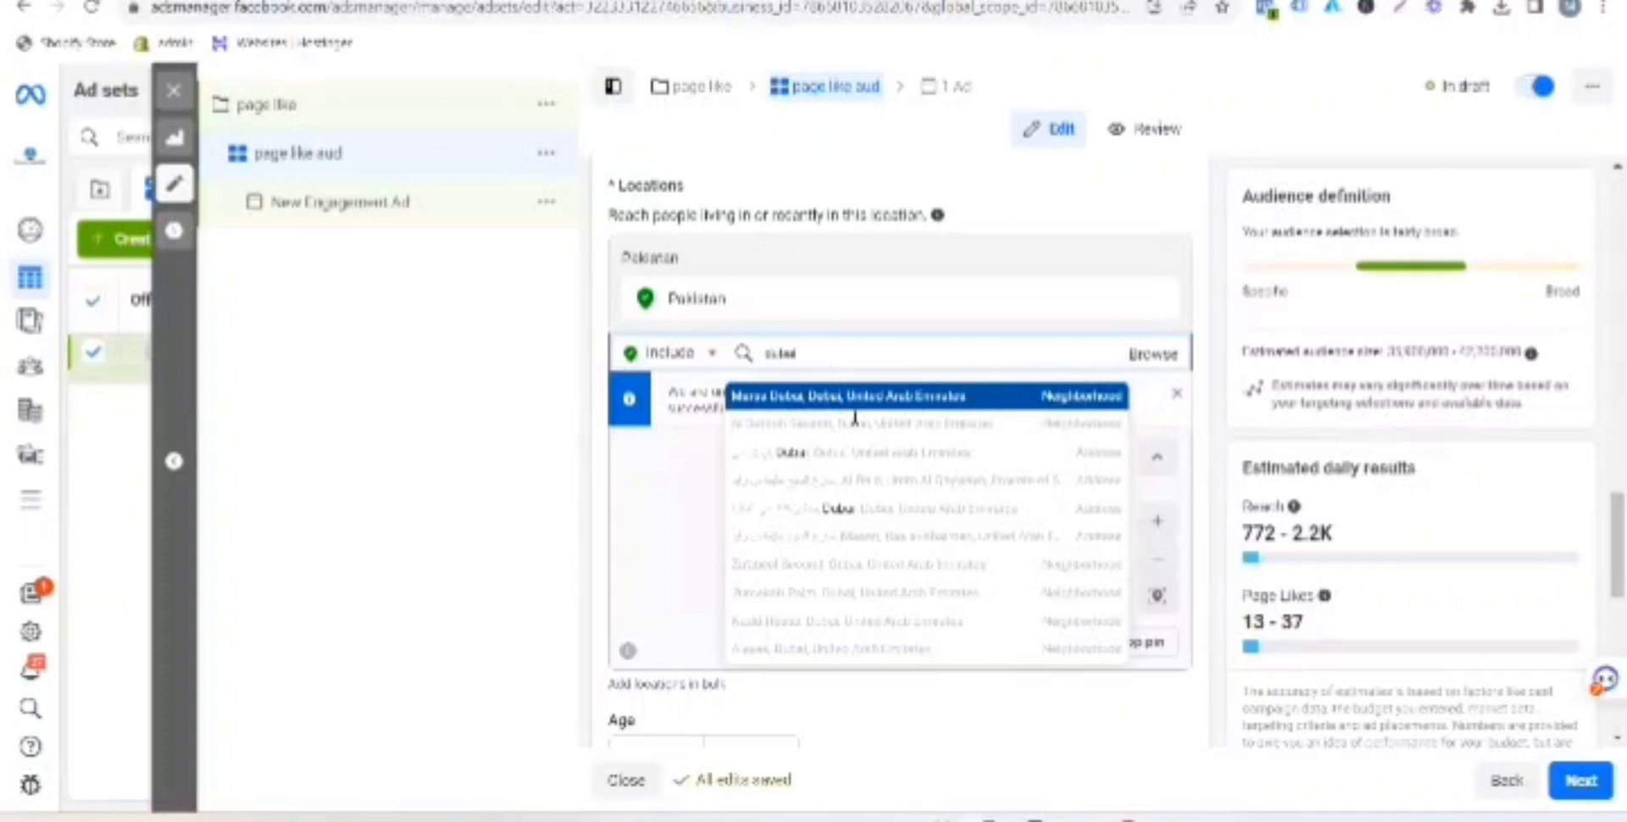
pyautogui.click(858, 400)
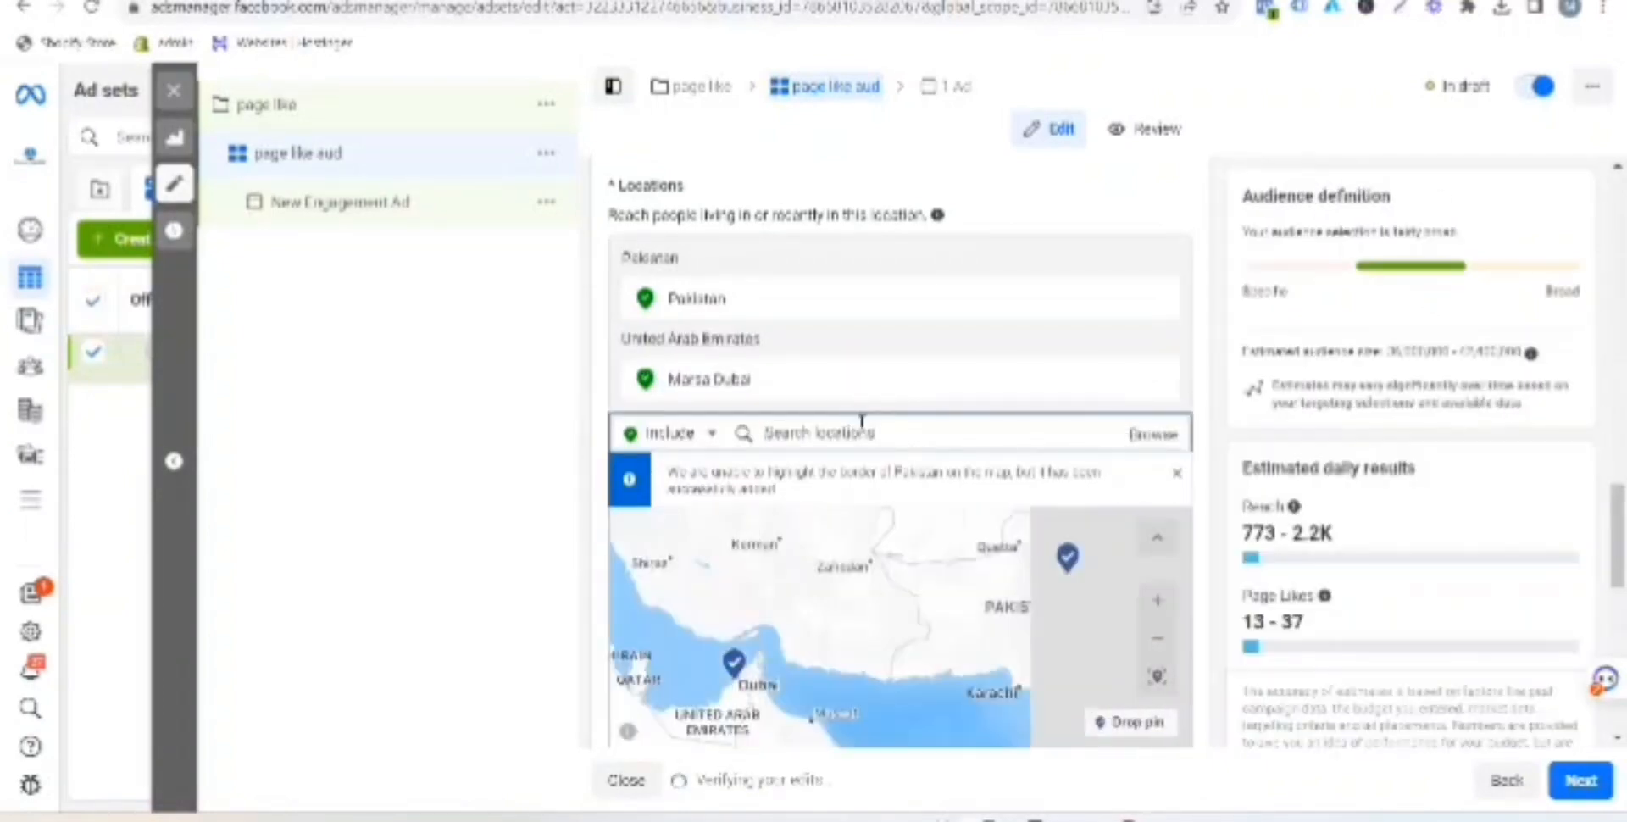
# - Include United Kingdom in the audience's locations, and remove both Marsa Dubai and United Kingdom again
pyautogui.write('ul')
pyautogui.write('i')
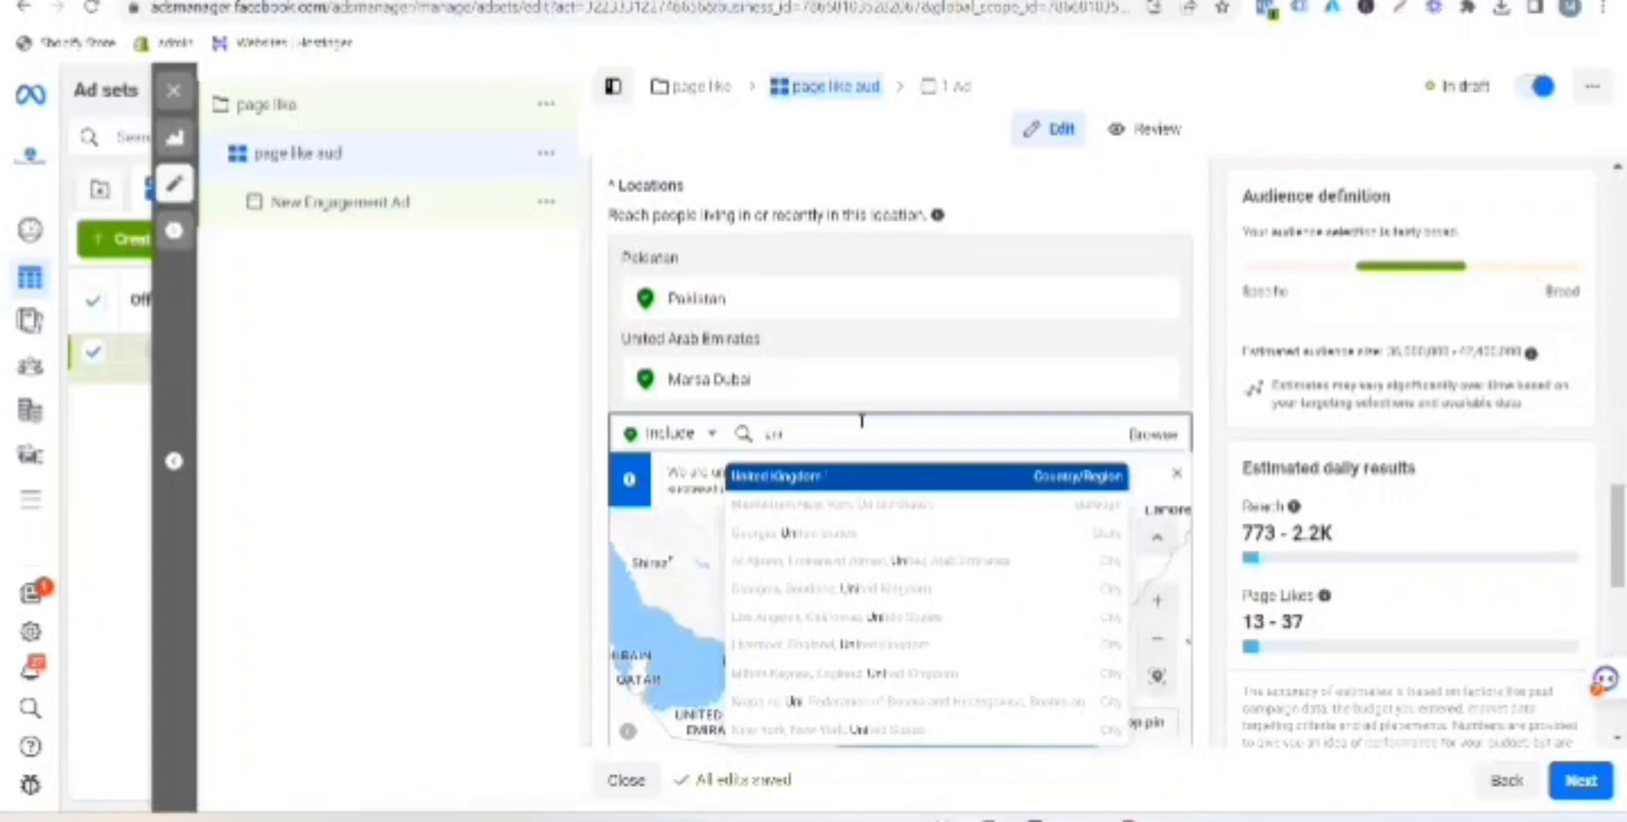
pyautogui.click(860, 483)
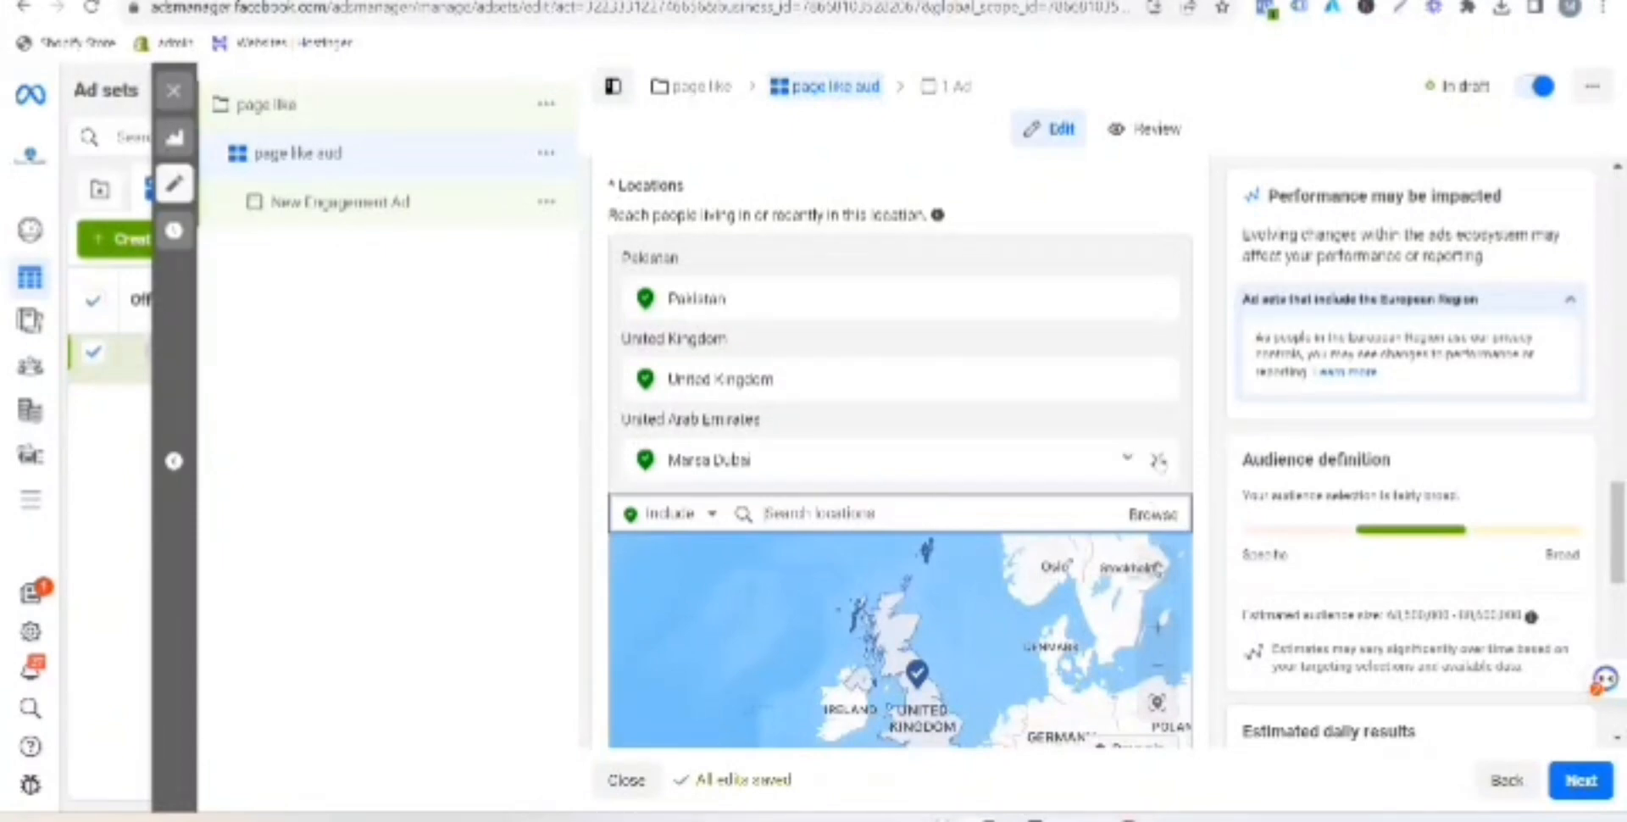
pyautogui.click(1158, 462)
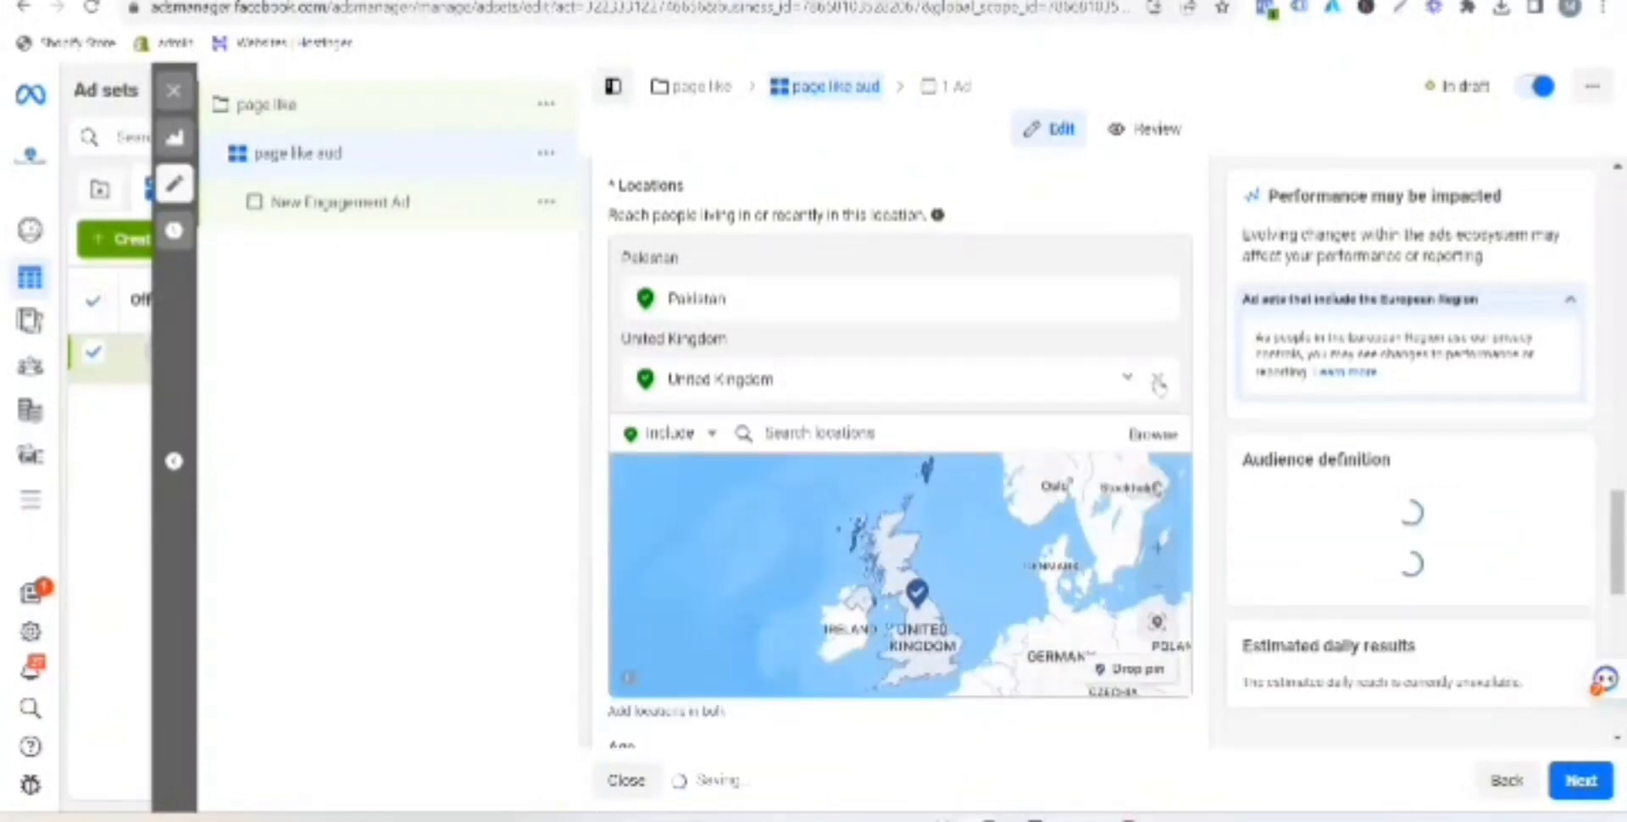
pyautogui.click(1158, 384)
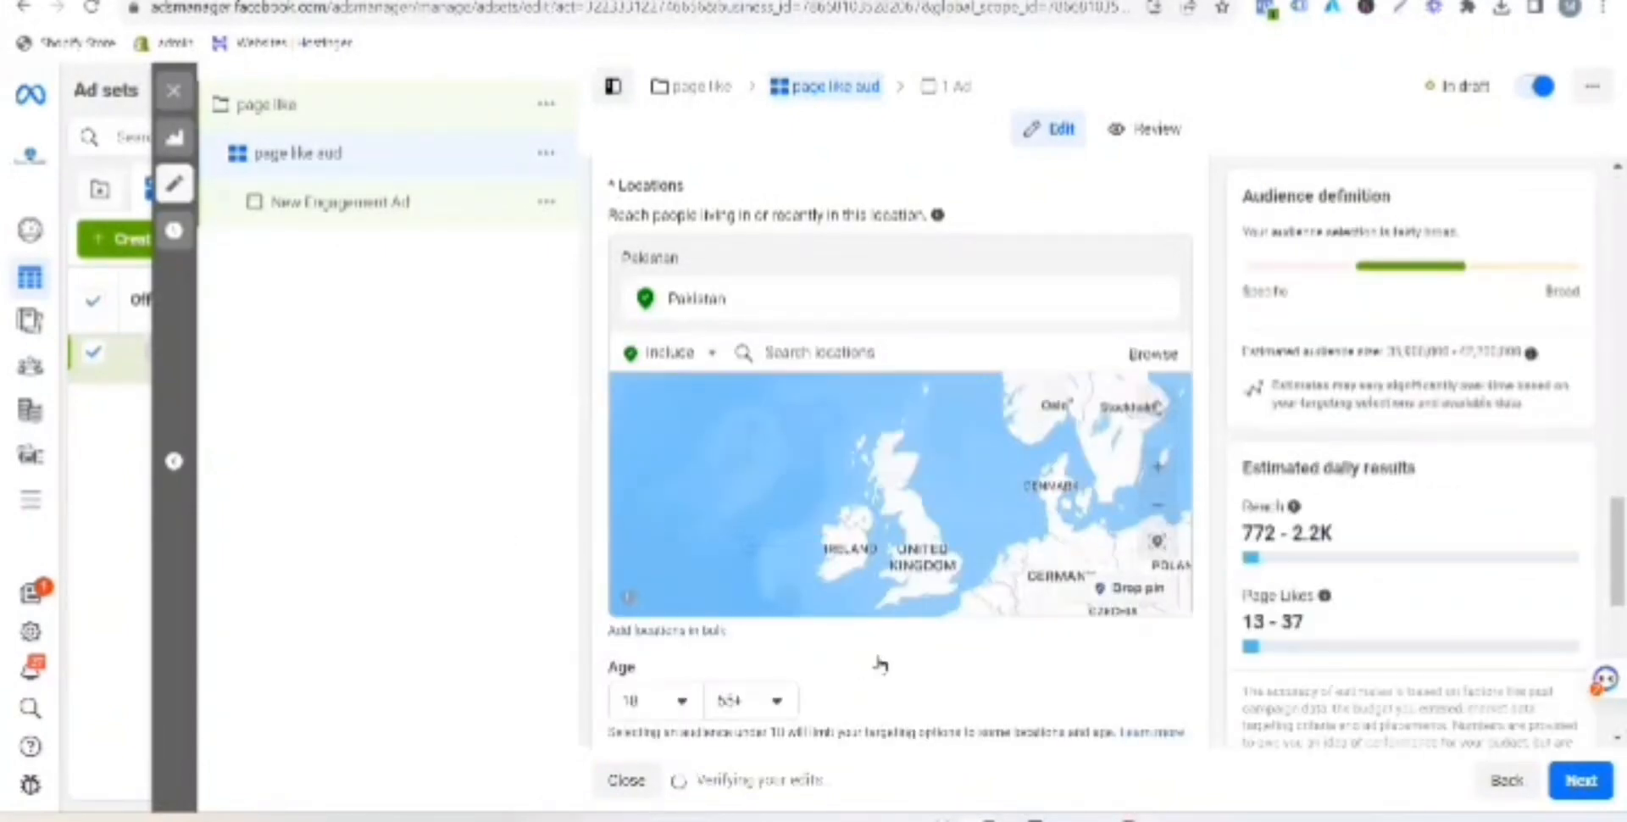
# - Look through the minimum age options and set the audience's maximum age to 44
pyautogui.scroll(-4, 879, 663)
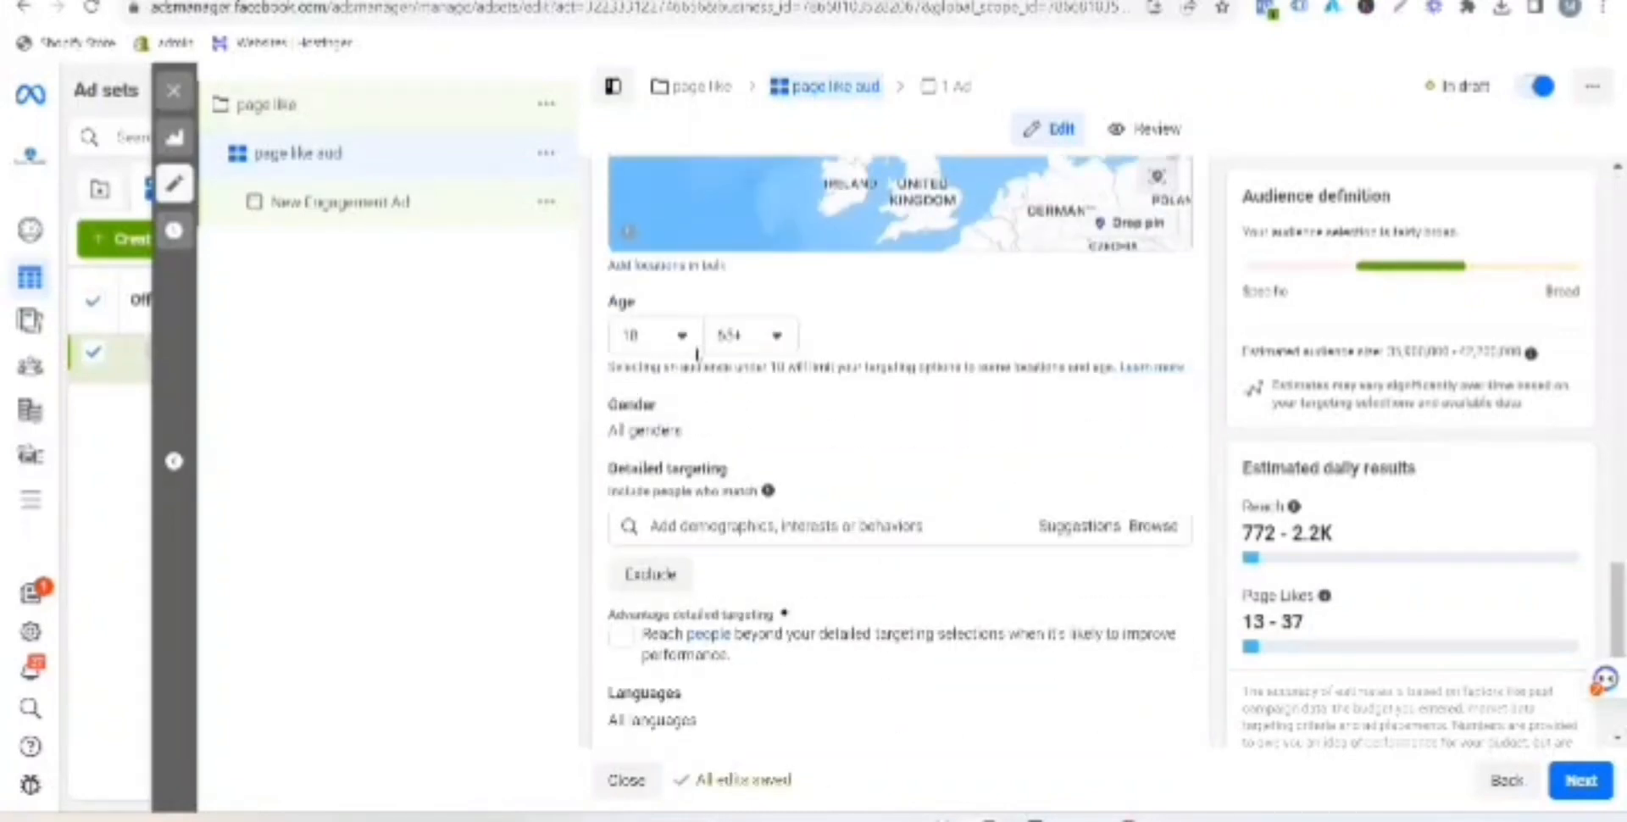
pyautogui.click(690, 337)
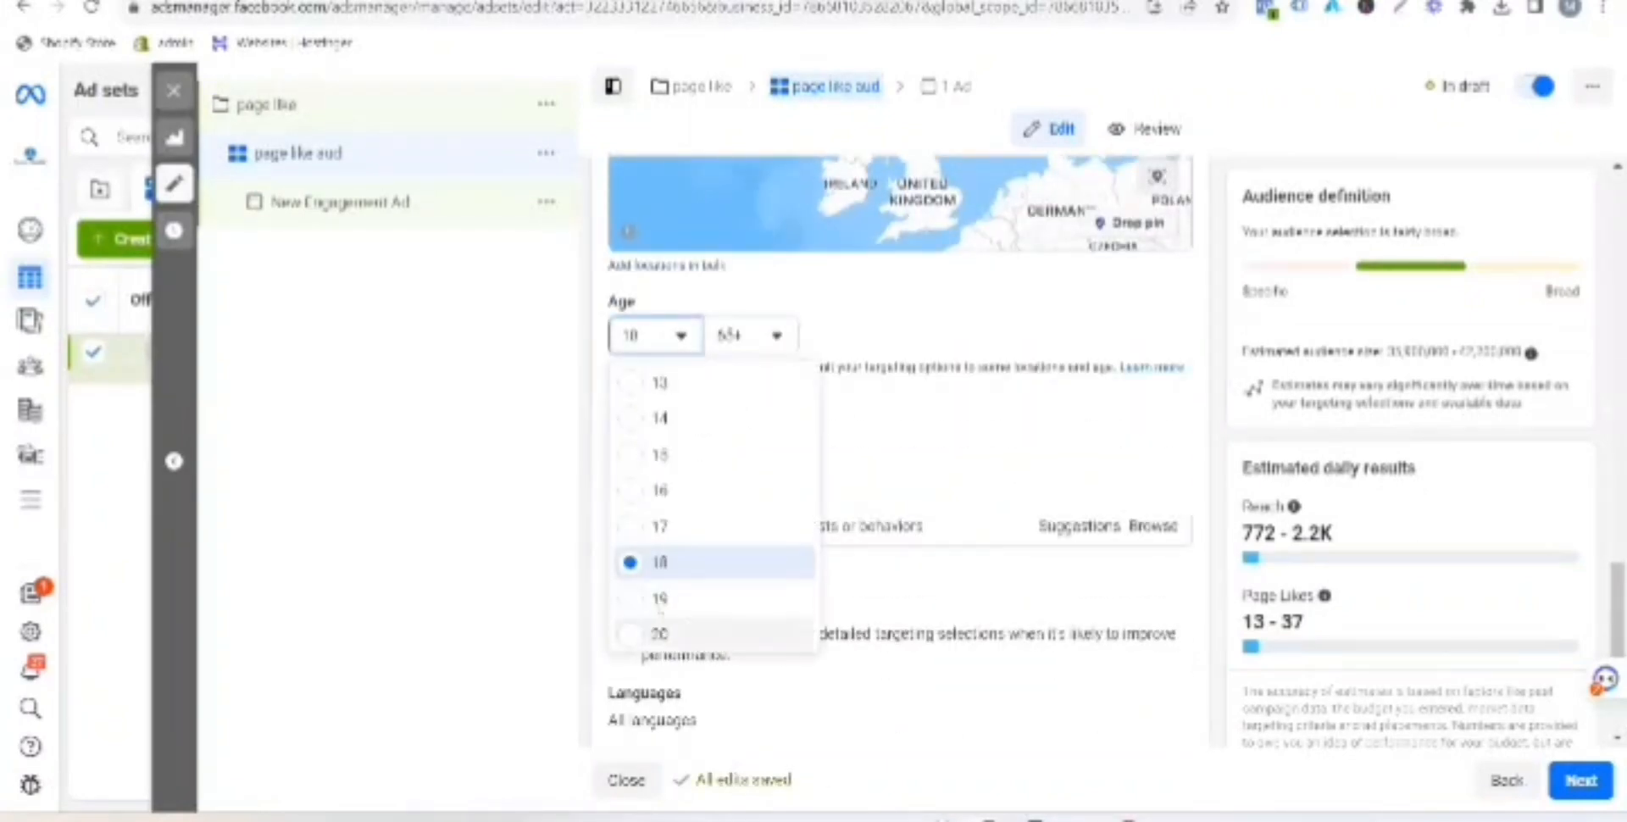
pyautogui.scroll(-1, 659, 603)
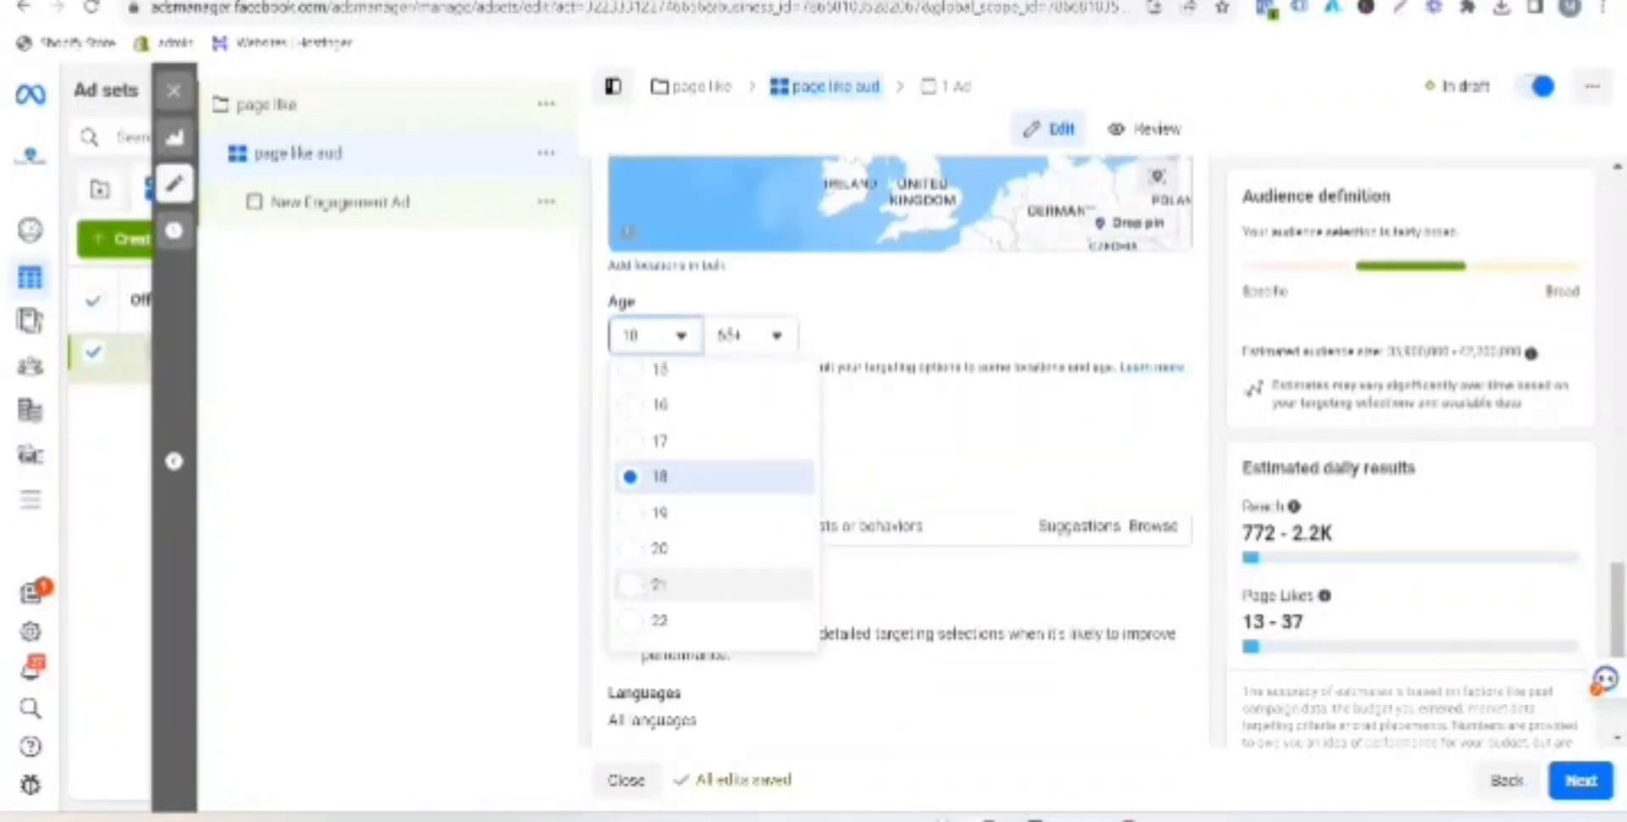
pyautogui.click(762, 343)
pyautogui.scroll(5, 733, 449)
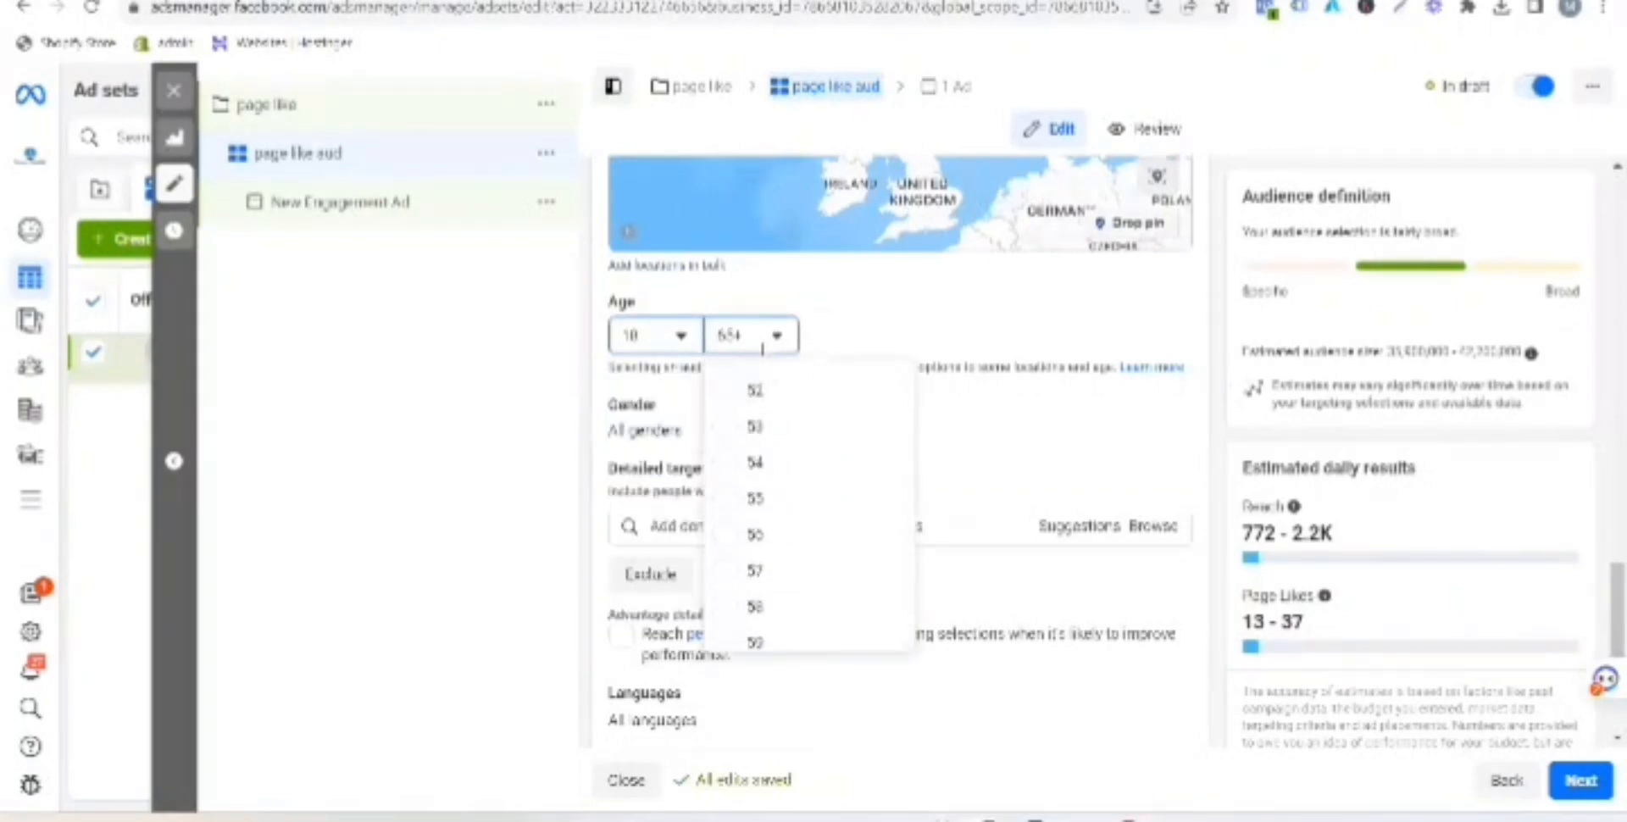
pyautogui.scroll(2, 734, 449)
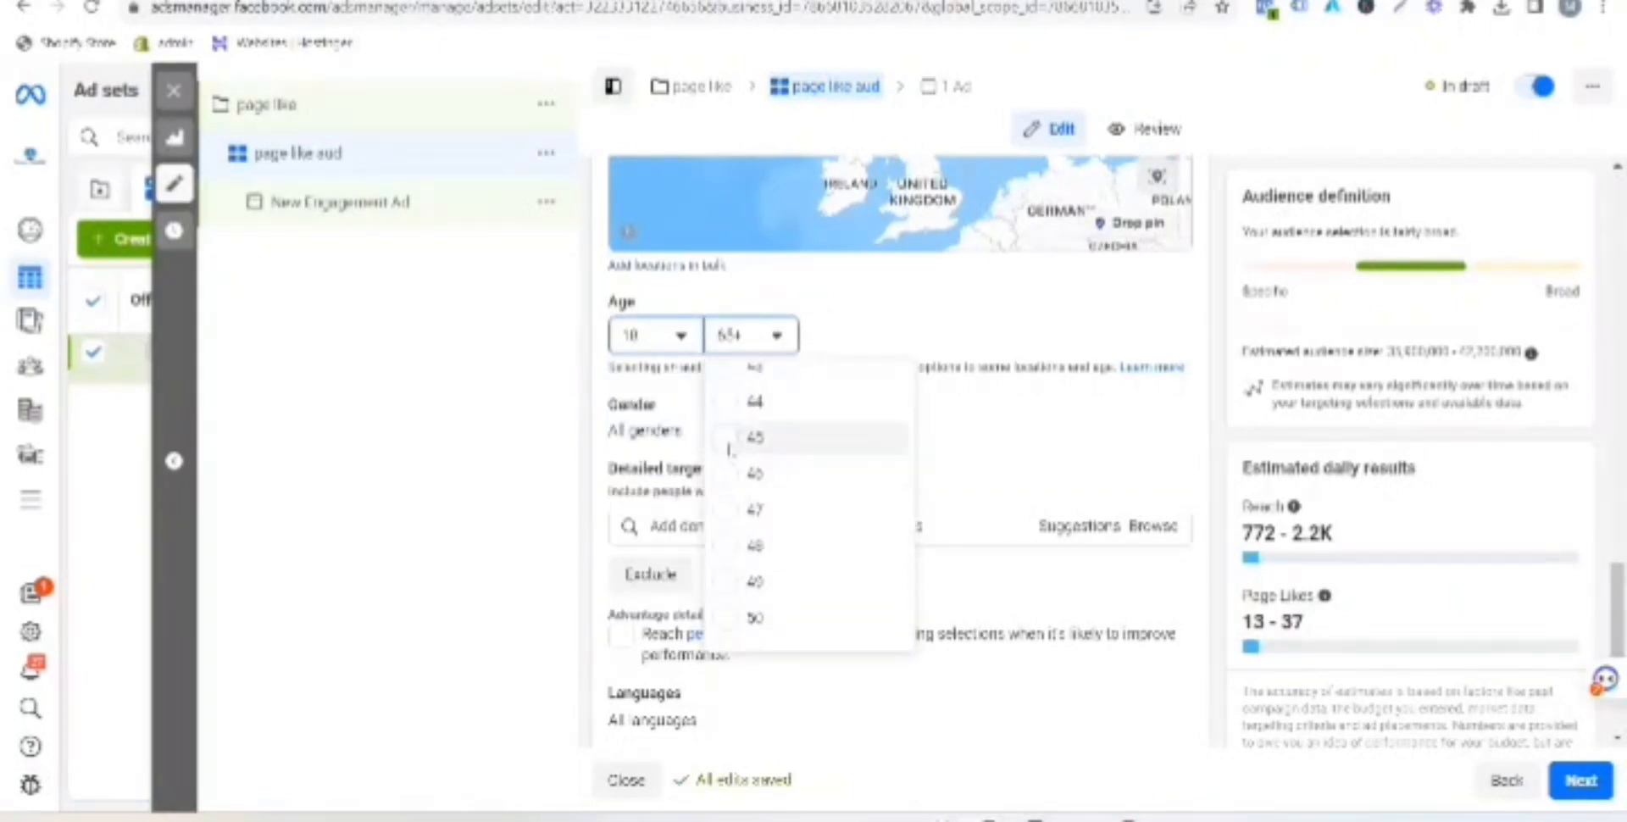
pyautogui.click(727, 441)
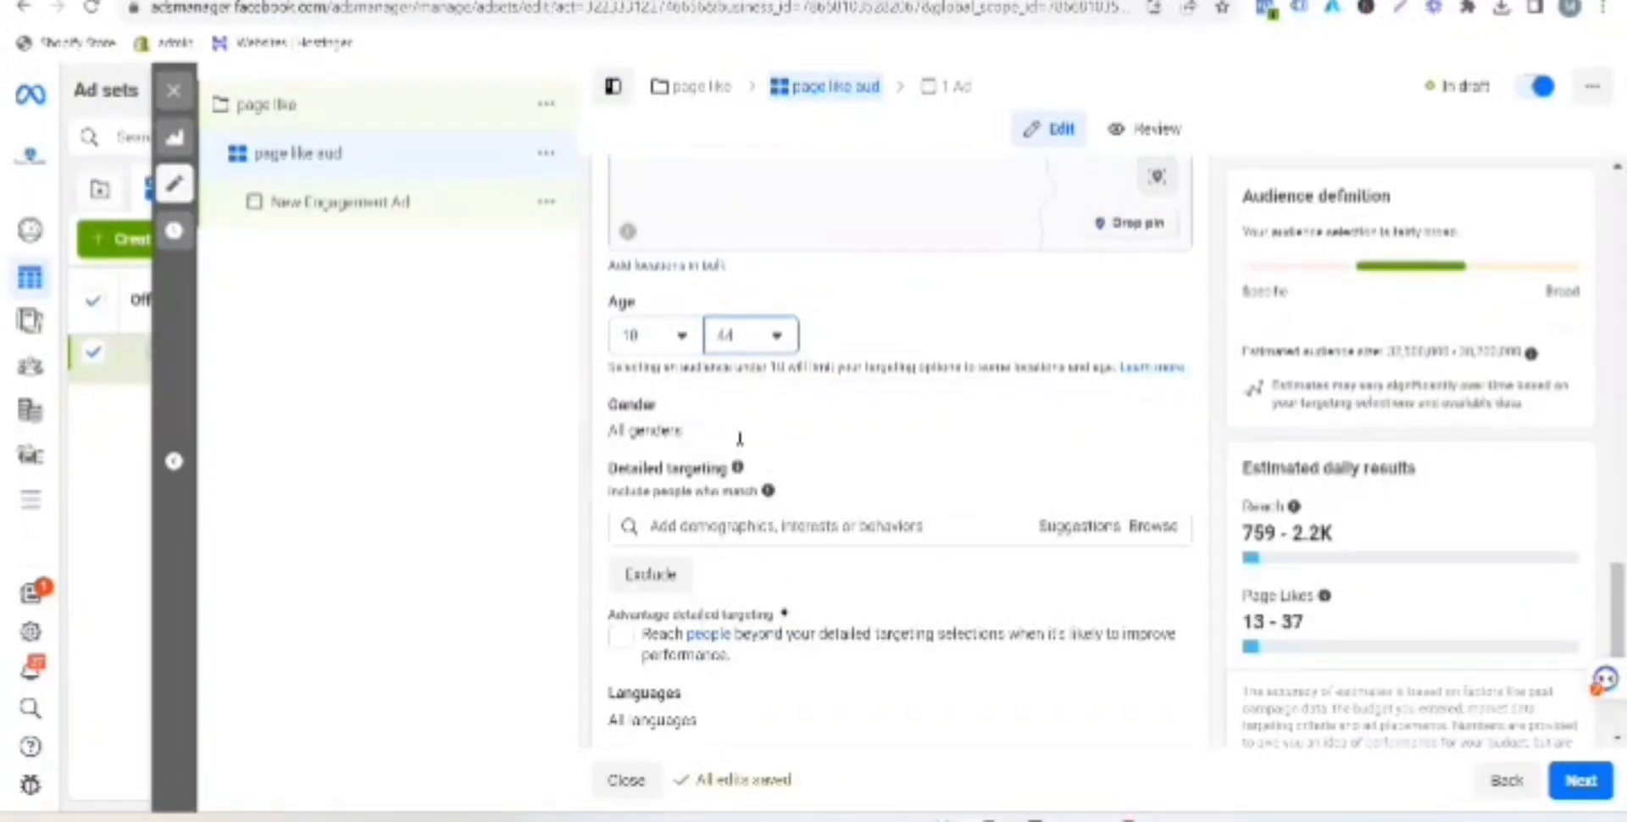
# - Open the audience's gender setting for editing and review its options and the detailed targeting section
pyautogui.scroll(-2, 737, 440)
pyautogui.click(1163, 296)
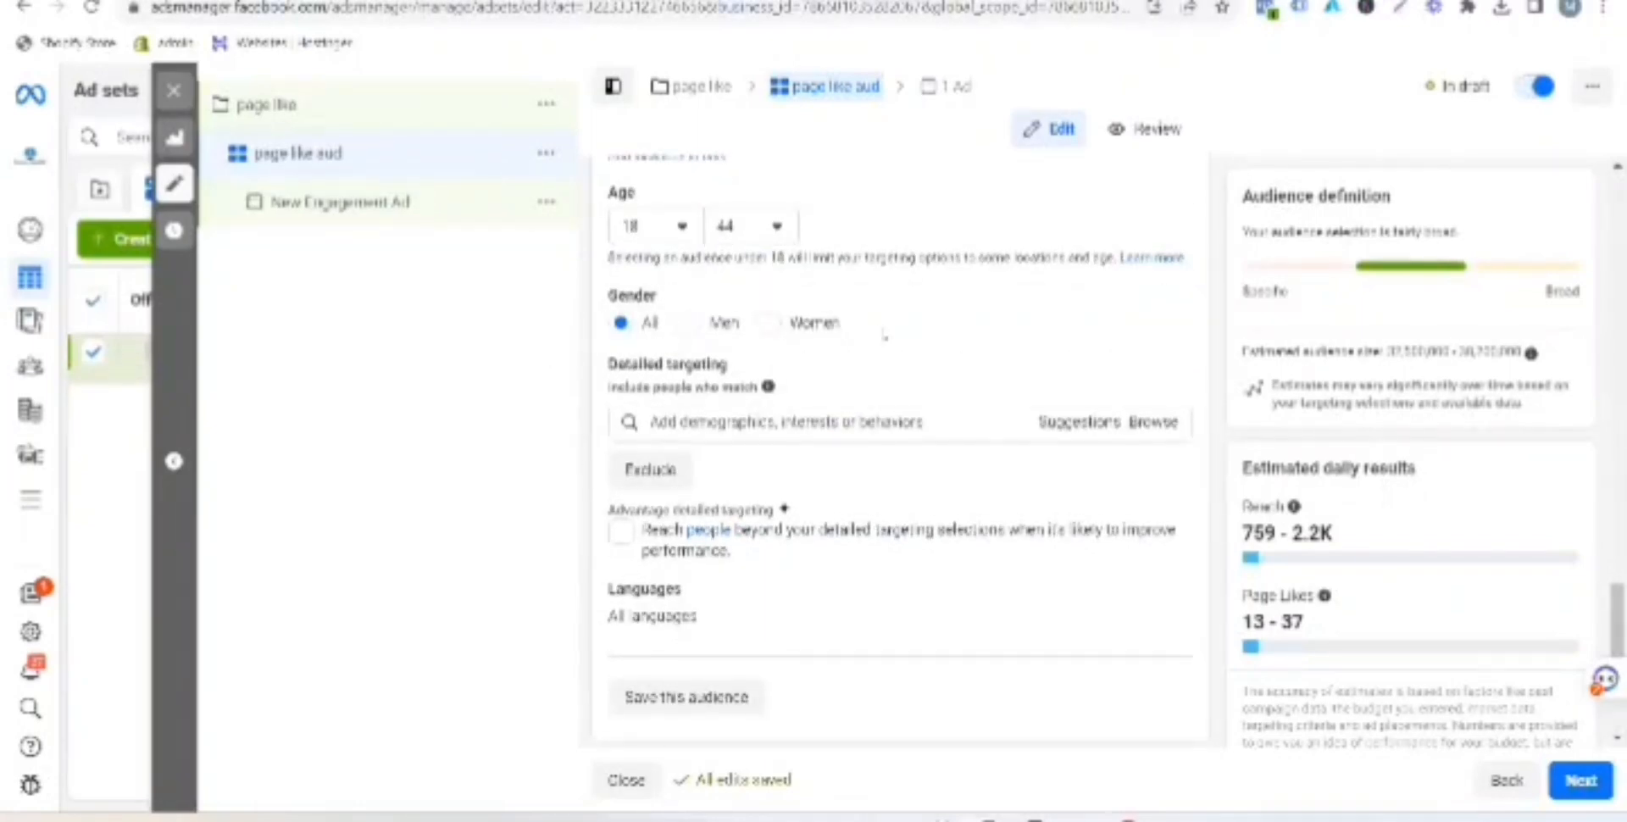
pyautogui.scroll(-2, 884, 335)
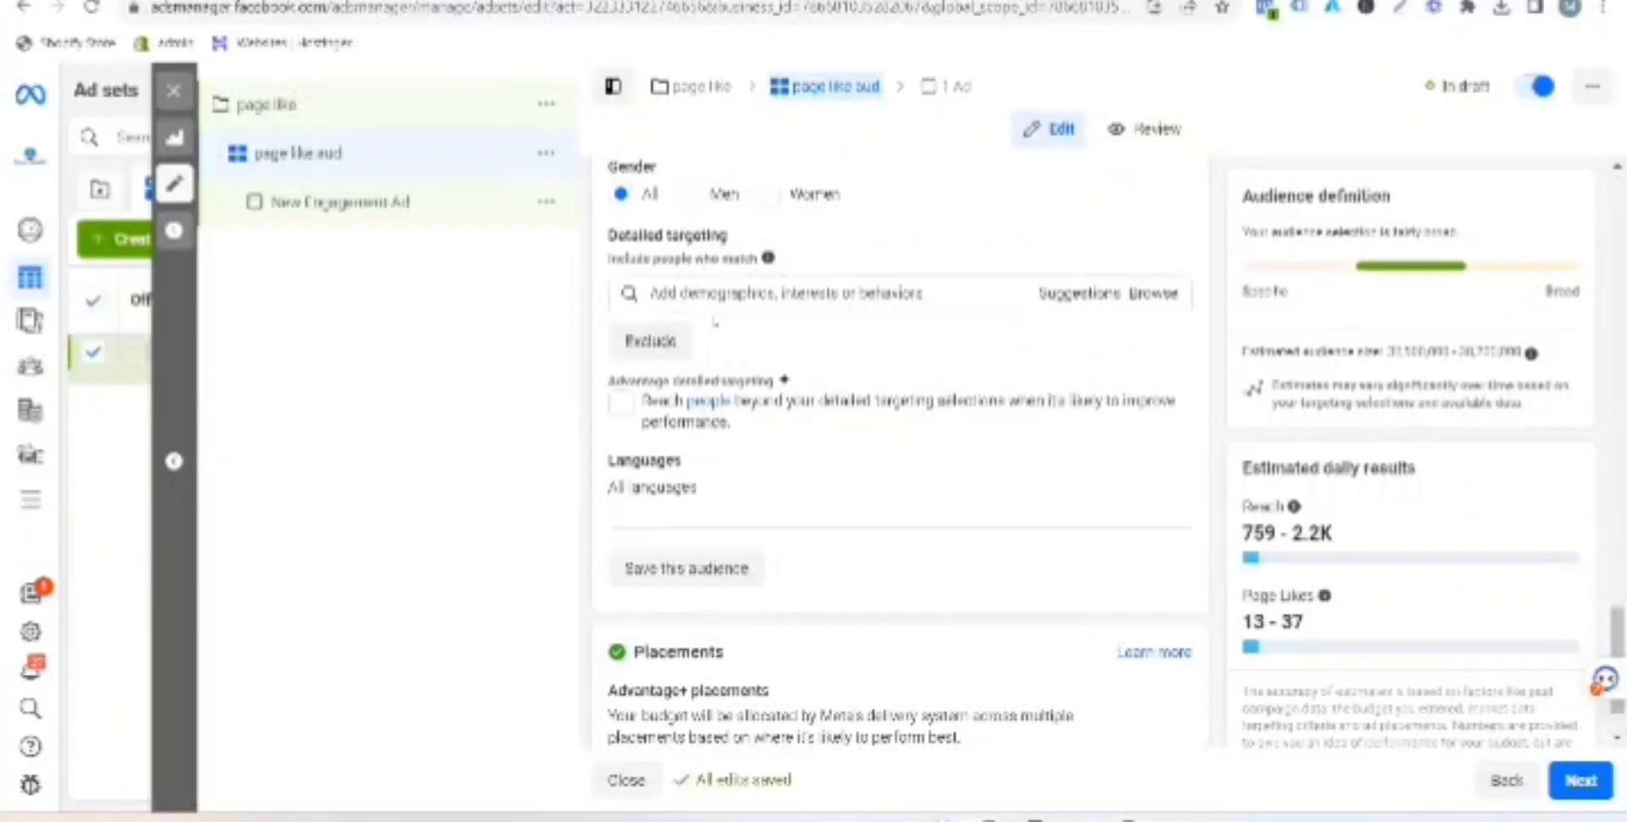